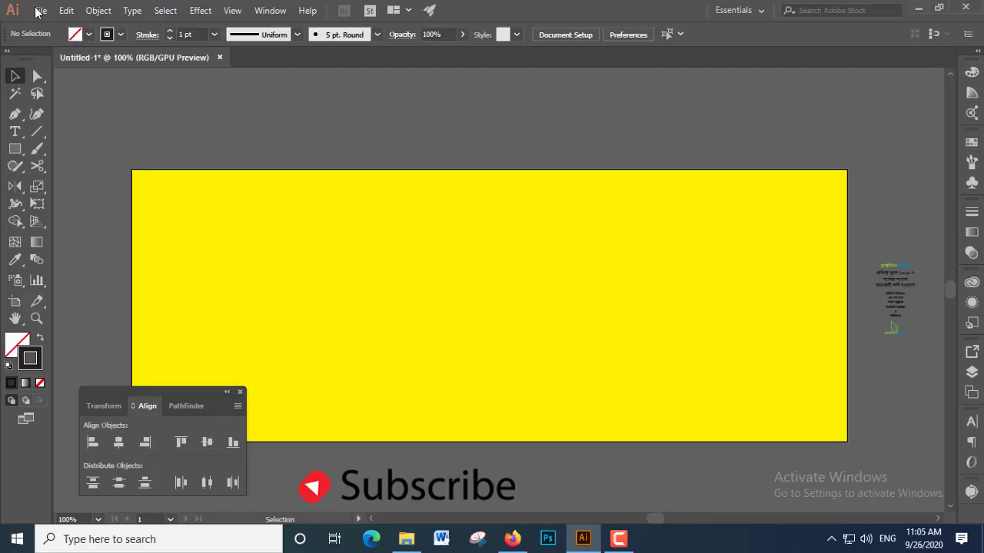
- Open the File menu to begin a new document
click(37, 11)
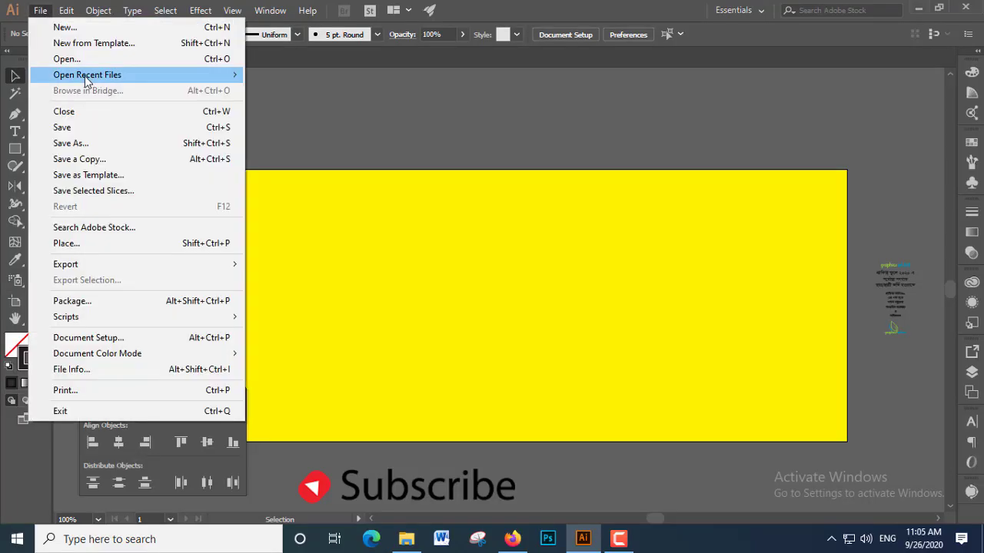
- Create a new Letter 8.5 x 11 in portrait CMYK document from the Recent preset
click(58, 26)
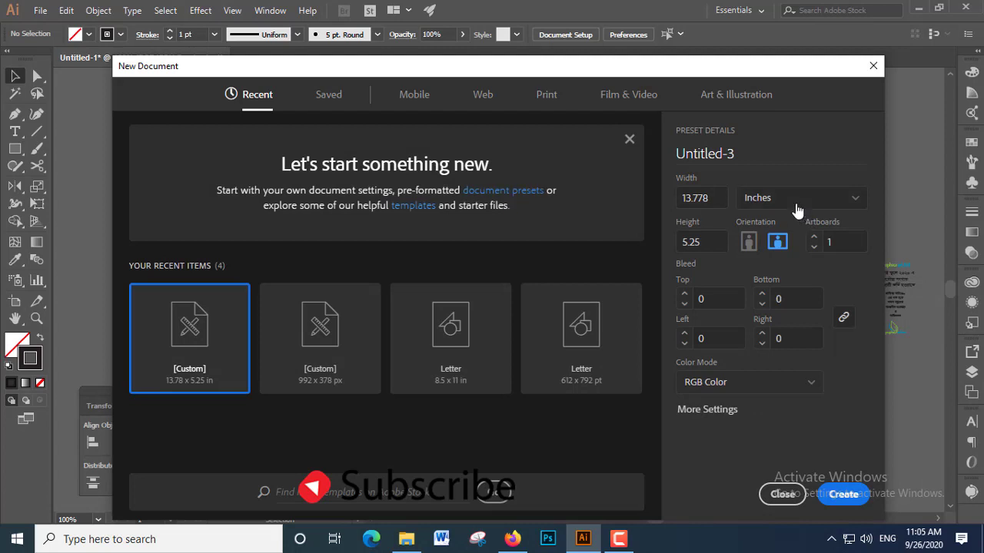
click(448, 339)
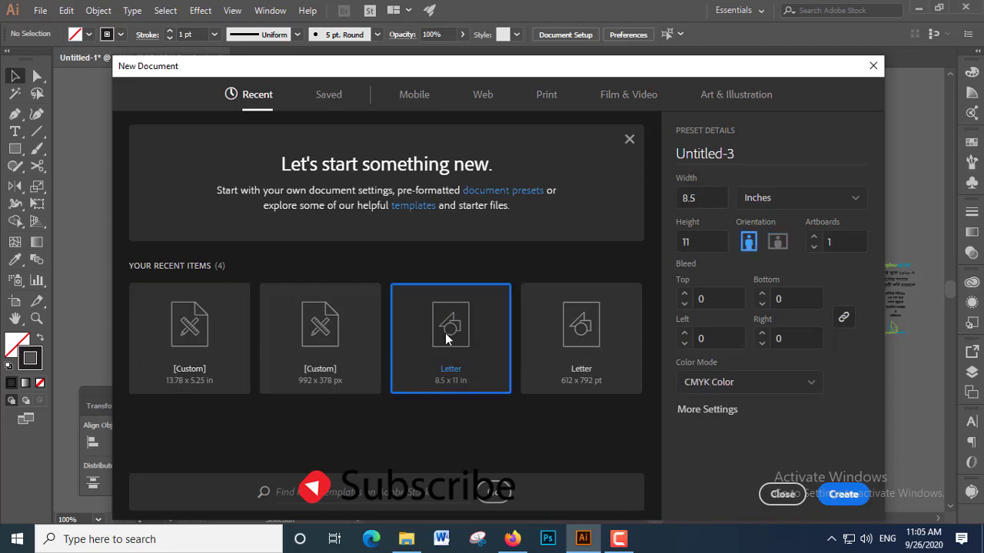
click(843, 495)
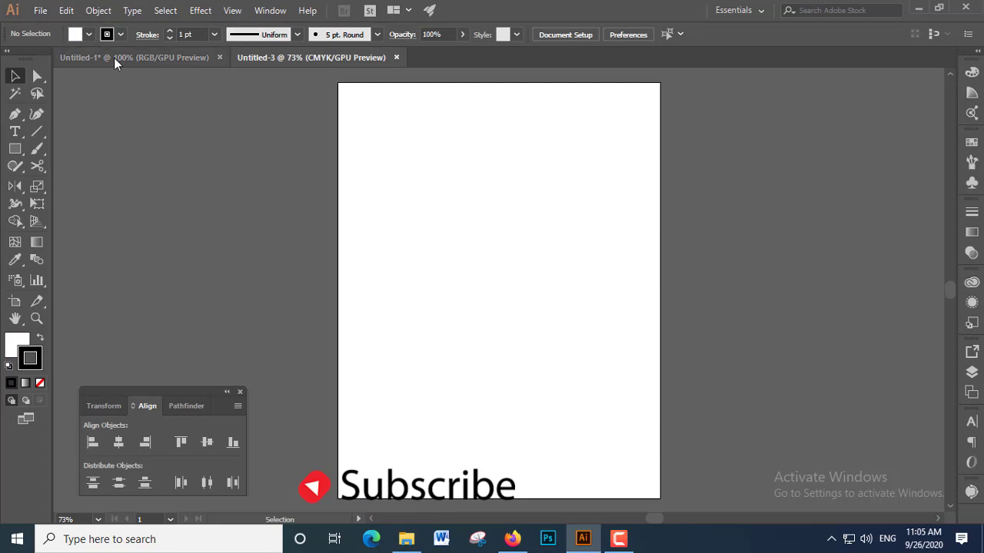
- Draw a rectangle covering the whole artboard, snapping its top edge to the artboard edge
click(16, 150)
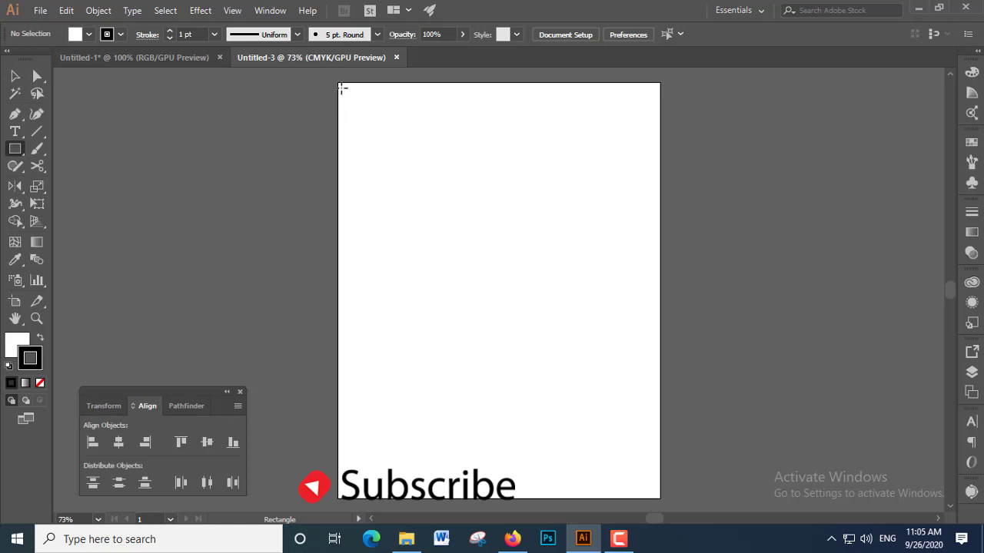
drag(339, 83, 659, 498)
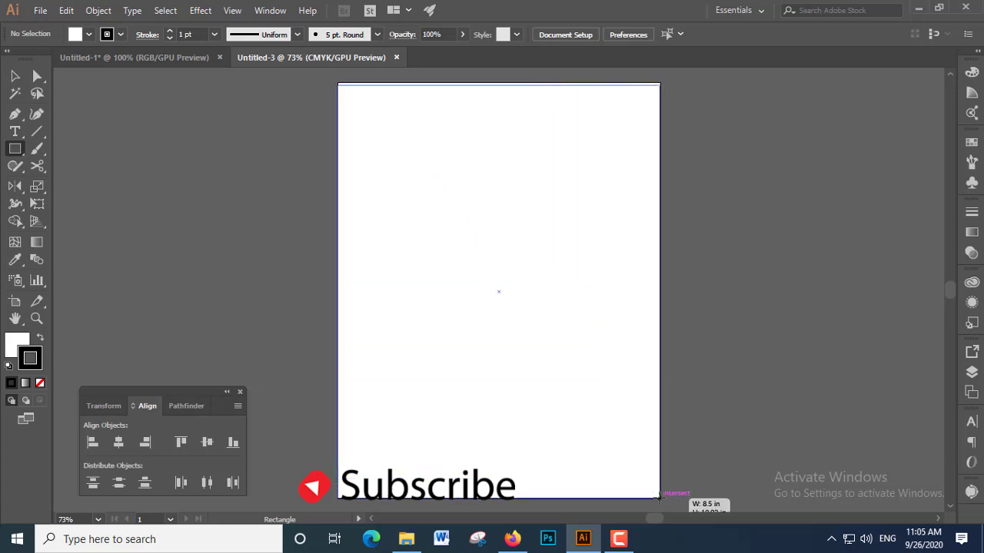
key(v)
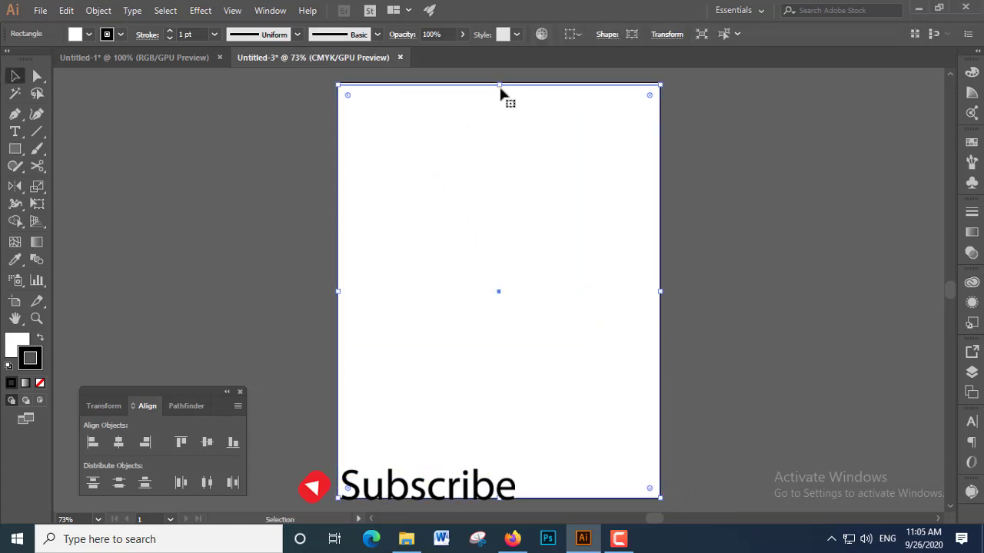
drag(501, 86, 500, 82)
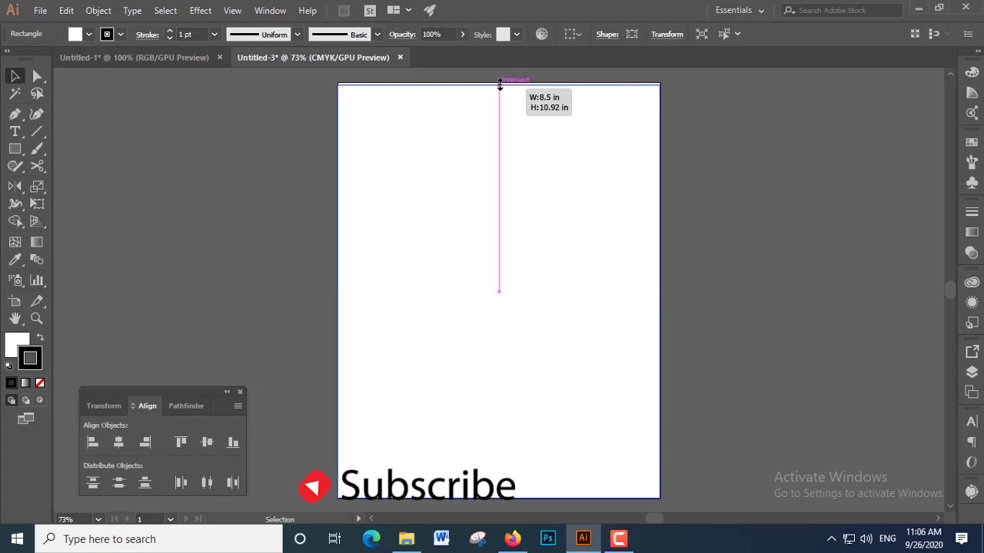
- Give the rectangle no stroke and a yellow C0 M7 Y100 K0 fill, then deselect
click(972, 71)
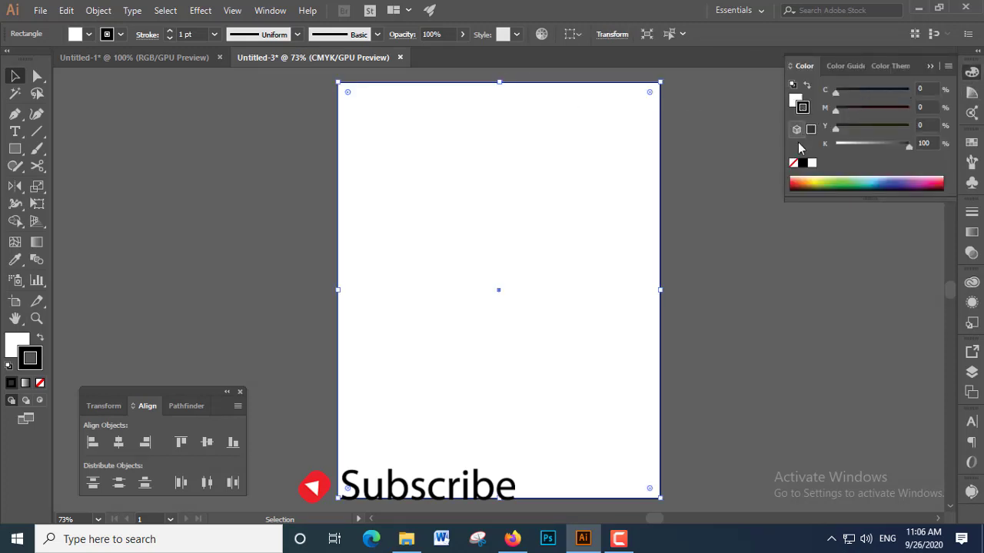
click(793, 163)
click(797, 100)
click(920, 124)
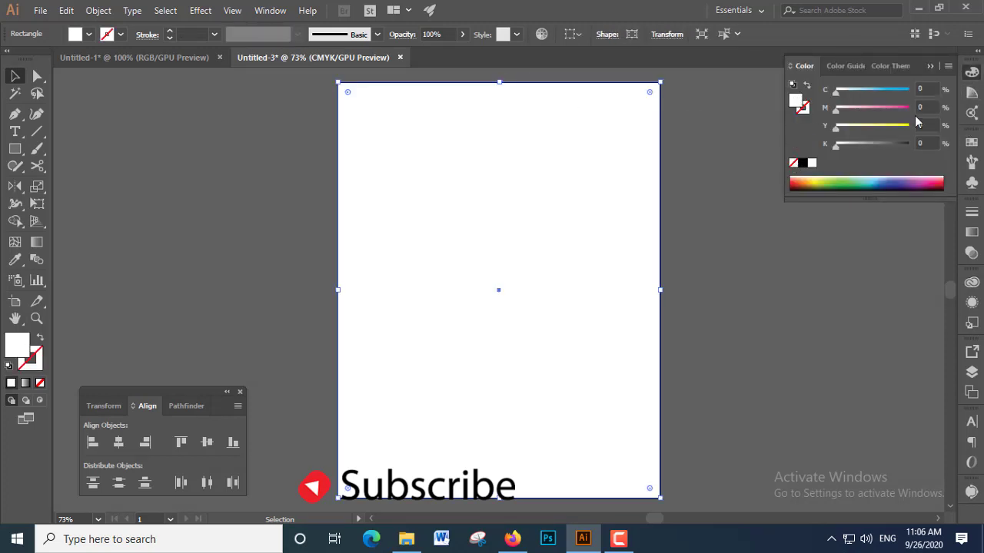
text(100)
key(Return)
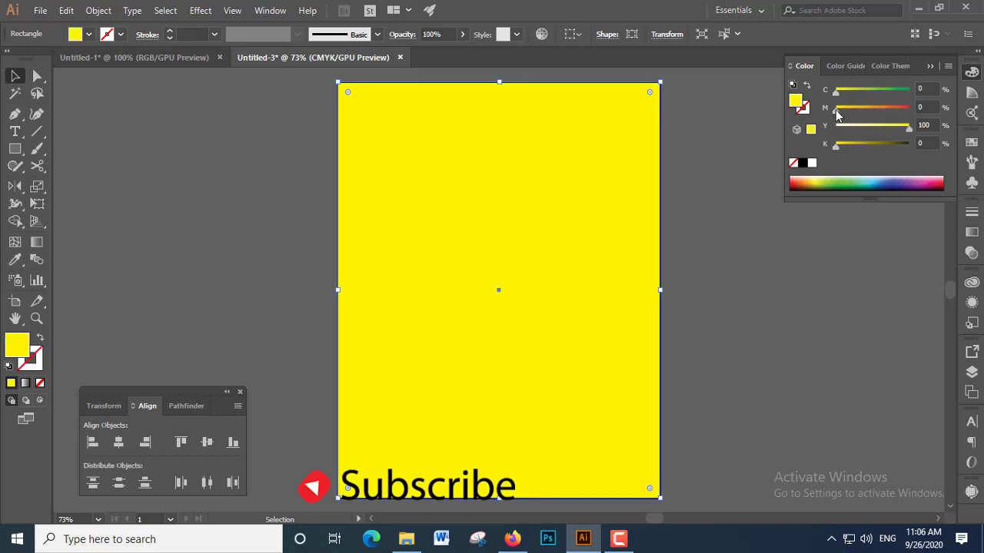
click(698, 138)
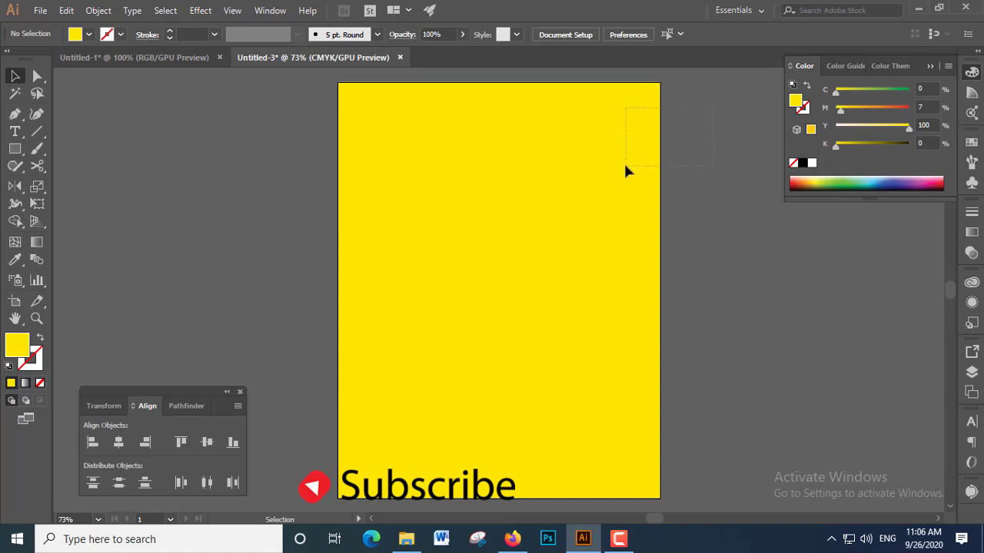
click(623, 161)
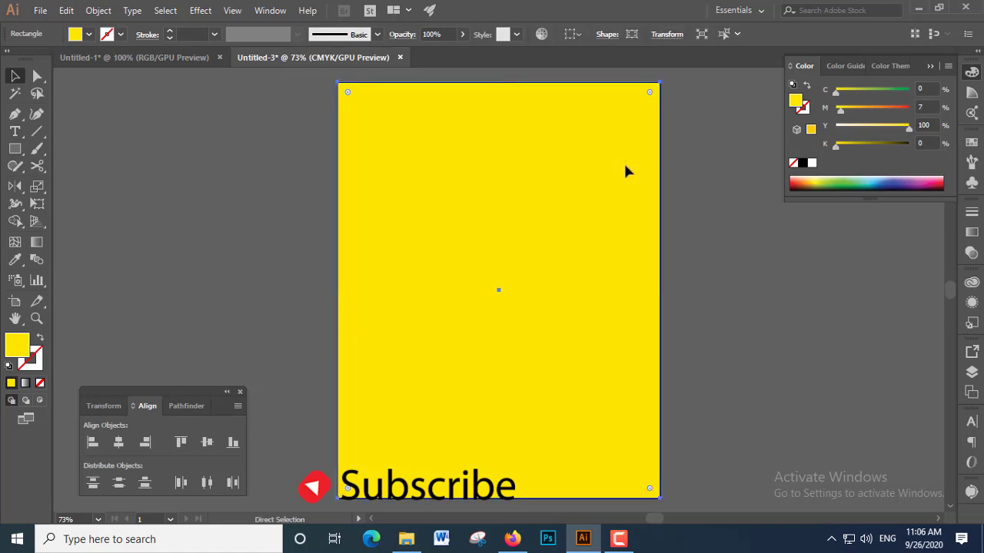
key(ctrl+shift+a)
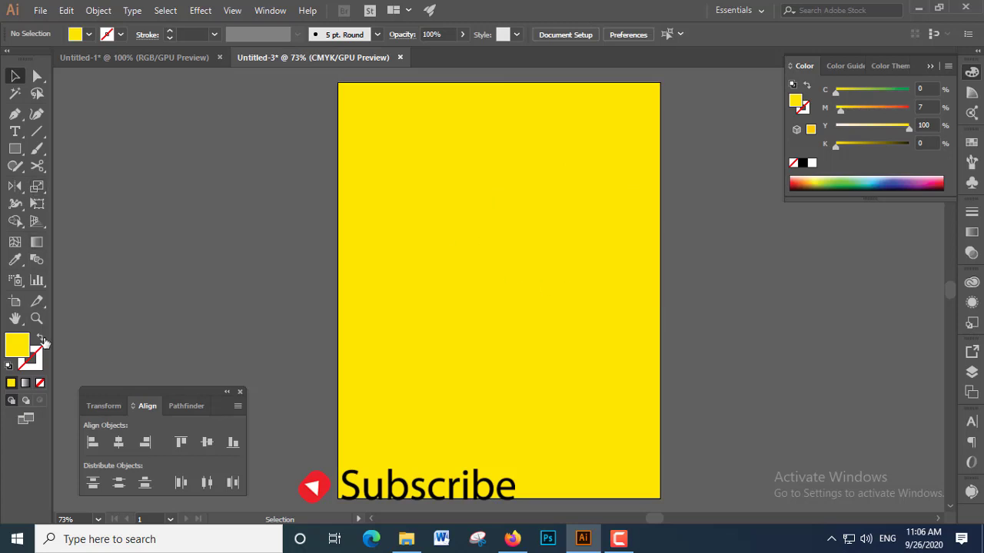
- Draw an unfilled, black-outlined 5.883 in circle near the artboard centre
click(40, 341)
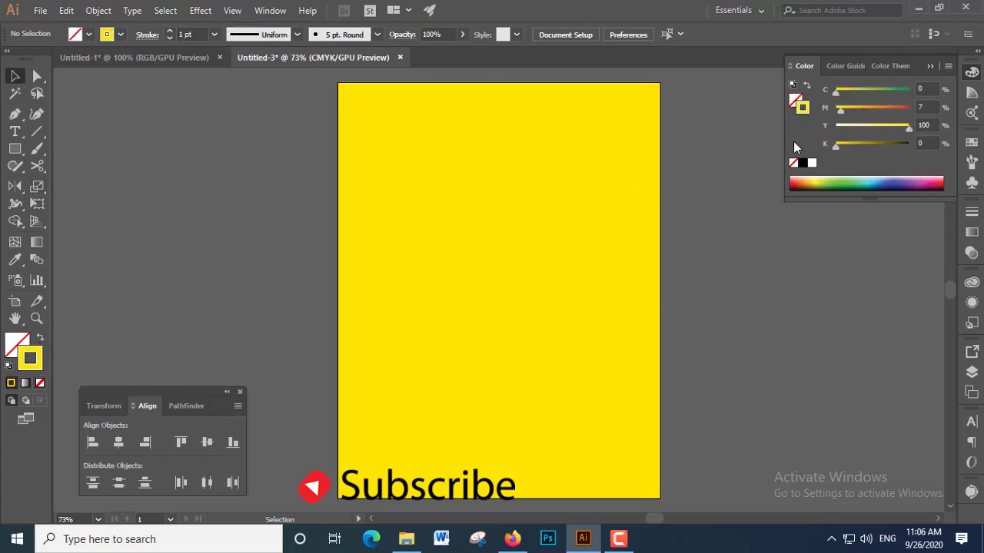
click(802, 163)
click(183, 406)
key(l)
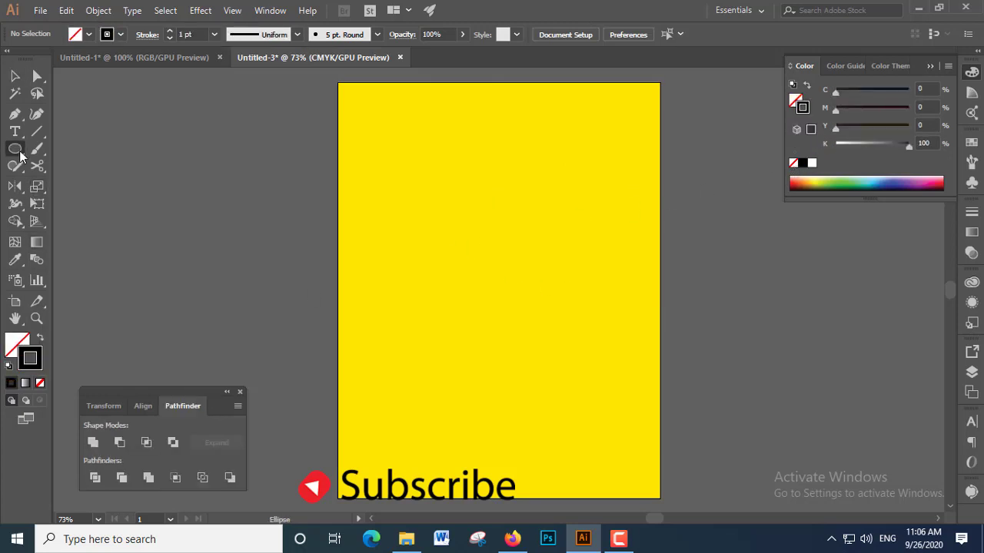
drag(485, 290, 574, 393)
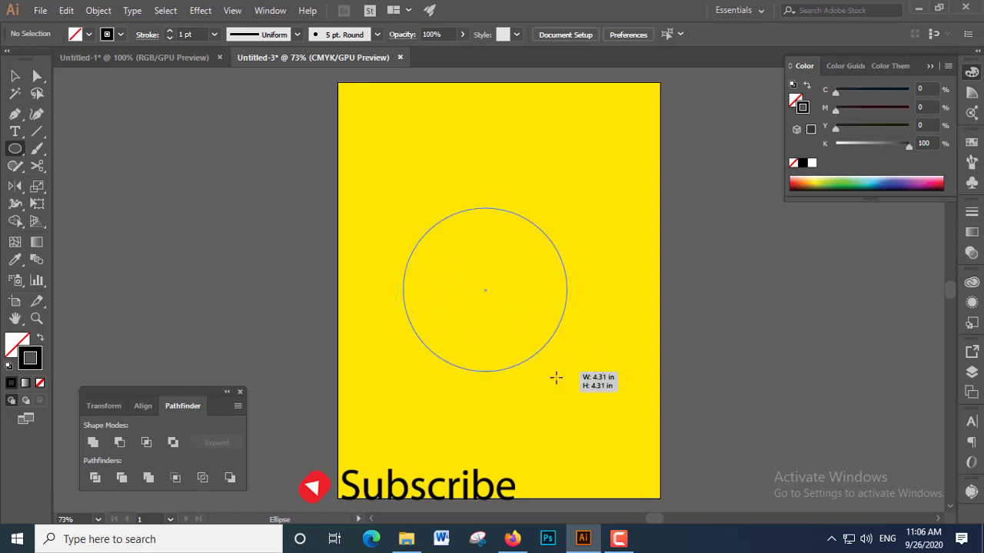
drag(574, 393, 597, 401)
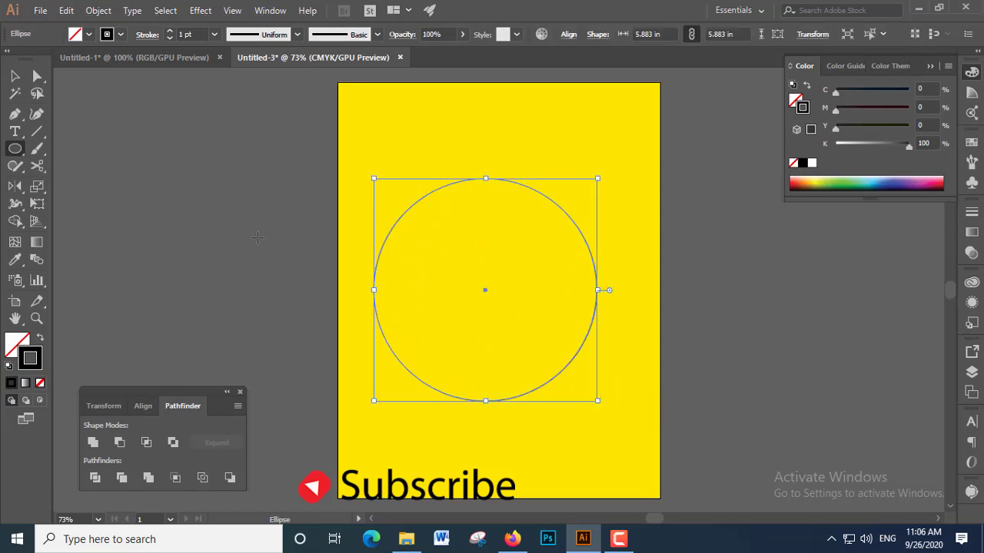
click(16, 76)
drag(485, 292, 517, 298)
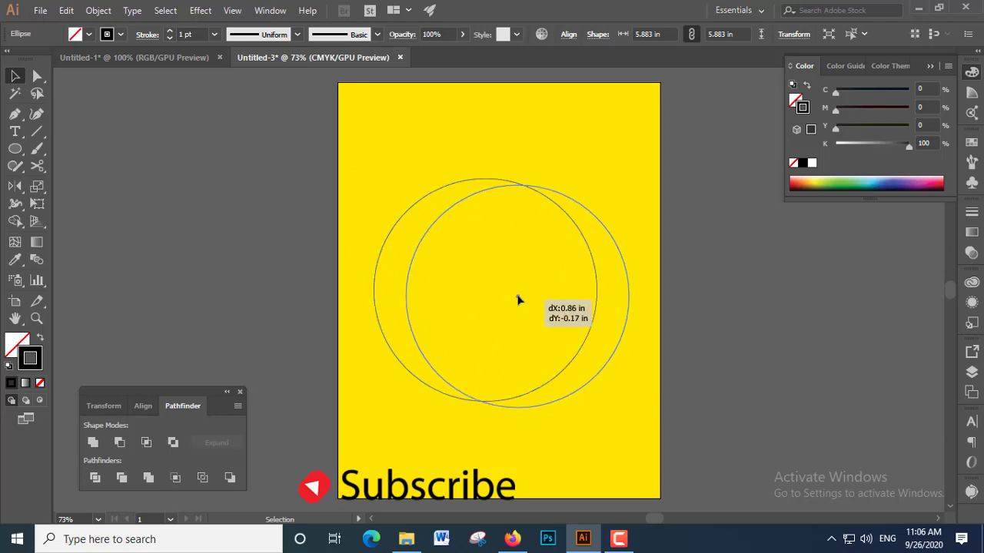
- Paste a circle copy in front, shift it left to overlap, and Divide both circles
click(66, 10)
click(91, 80)
click(67, 11)
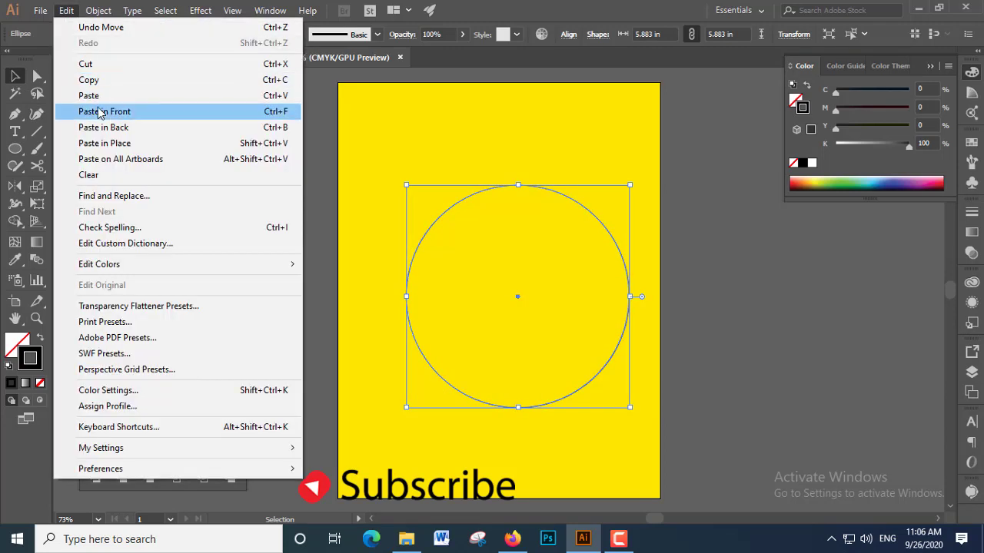
click(100, 114)
click(490, 257)
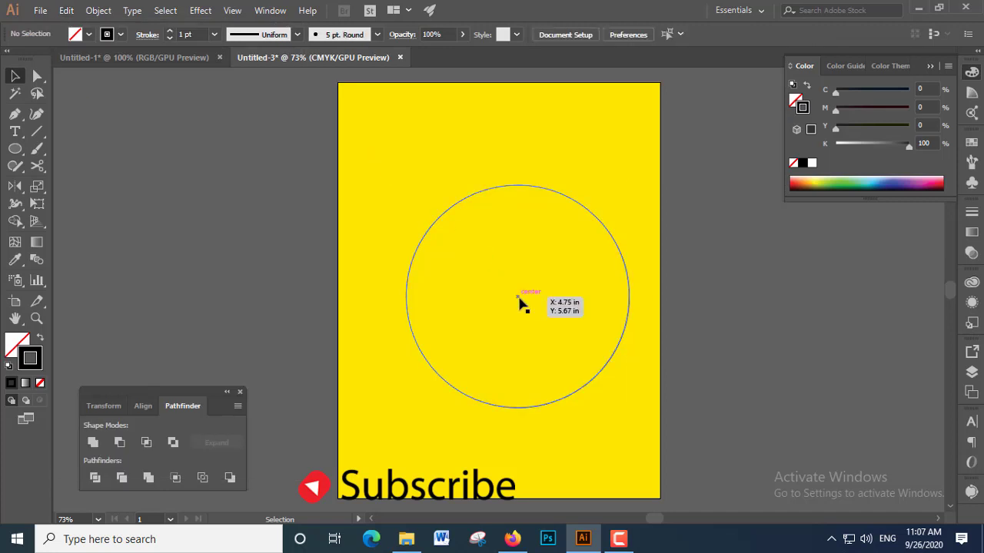
click(569, 203)
drag(518, 300, 407, 297)
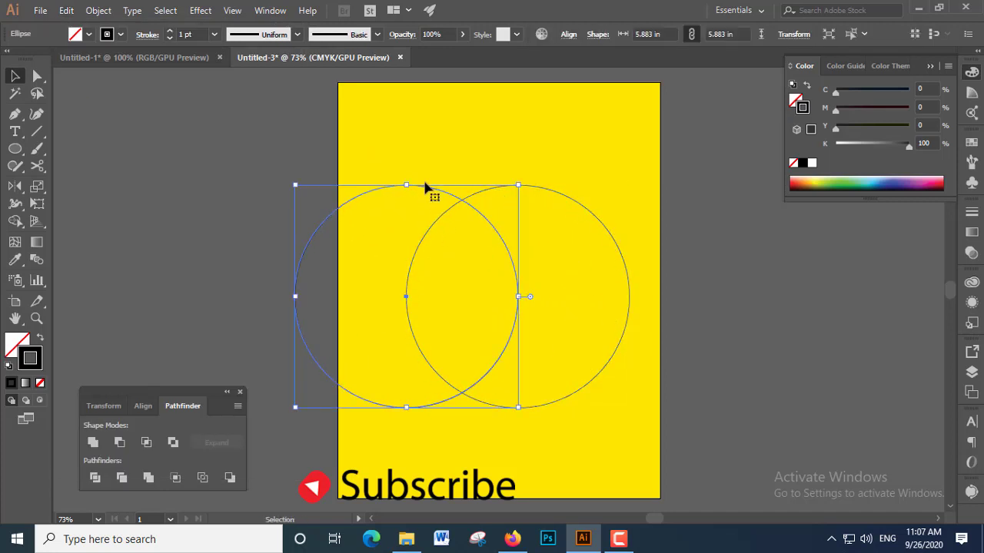
drag(381, 155, 436, 298)
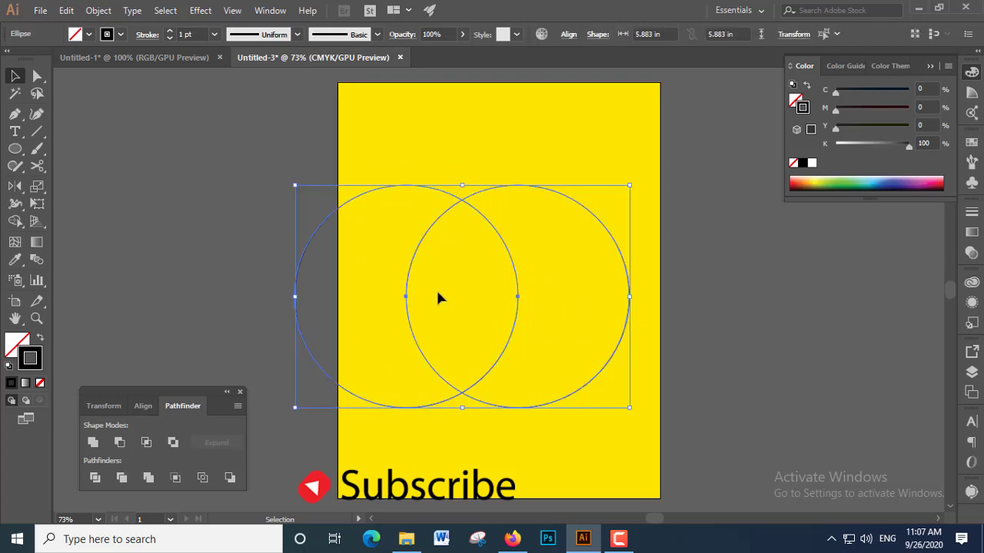
click(95, 477)
- Ungroup the divided pieces, delete the left crescent, and move the lens shape right
right_click(414, 257)
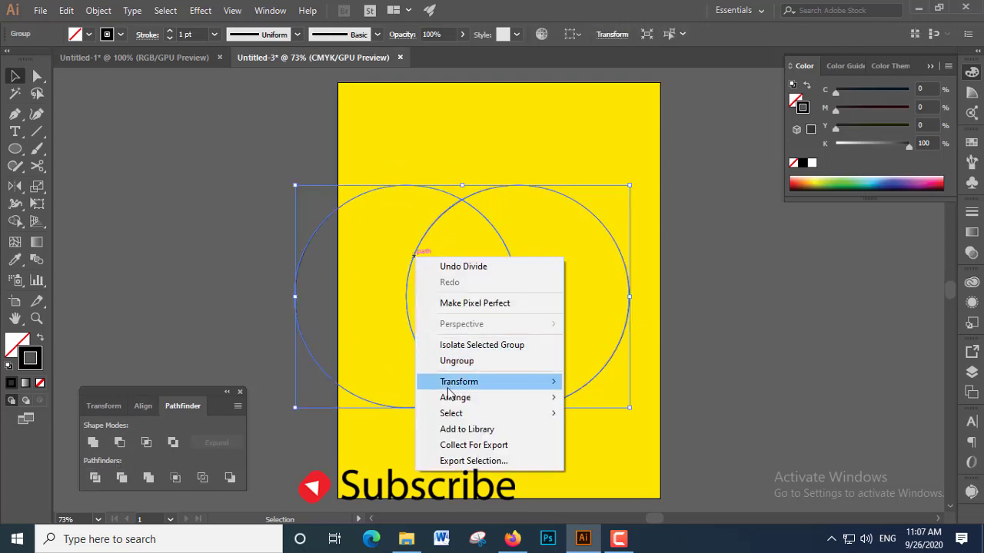
click(428, 359)
drag(266, 219, 328, 279)
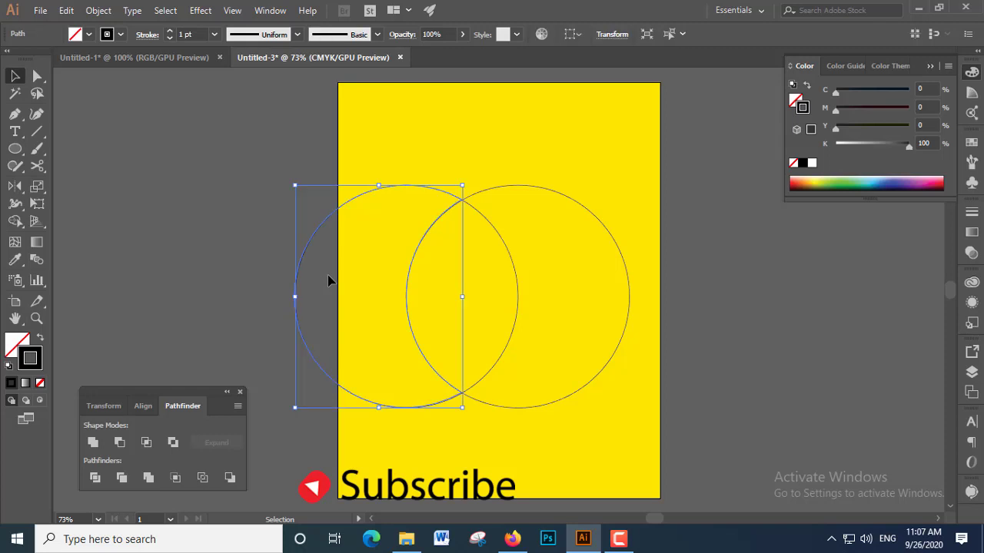
key(Delete)
click(508, 311)
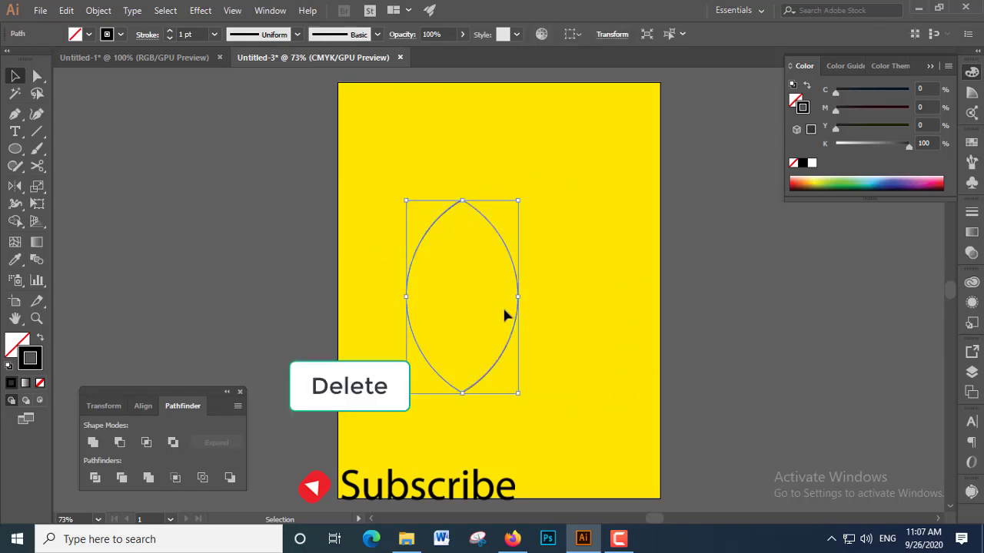
drag(517, 307, 573, 311)
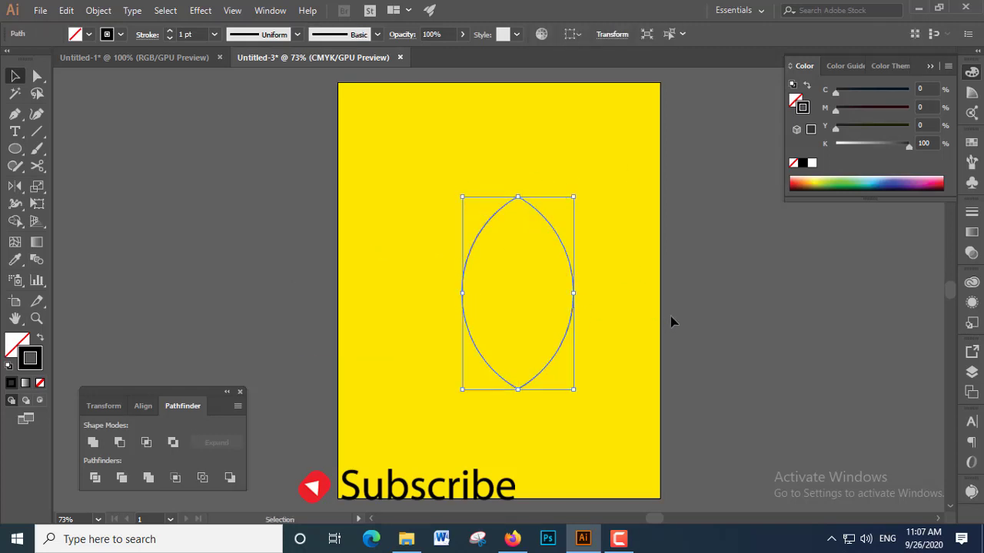
click(670, 316)
- Paste a lens copy in front and offset it 0.71 in left to overlap the original
click(506, 292)
click(66, 10)
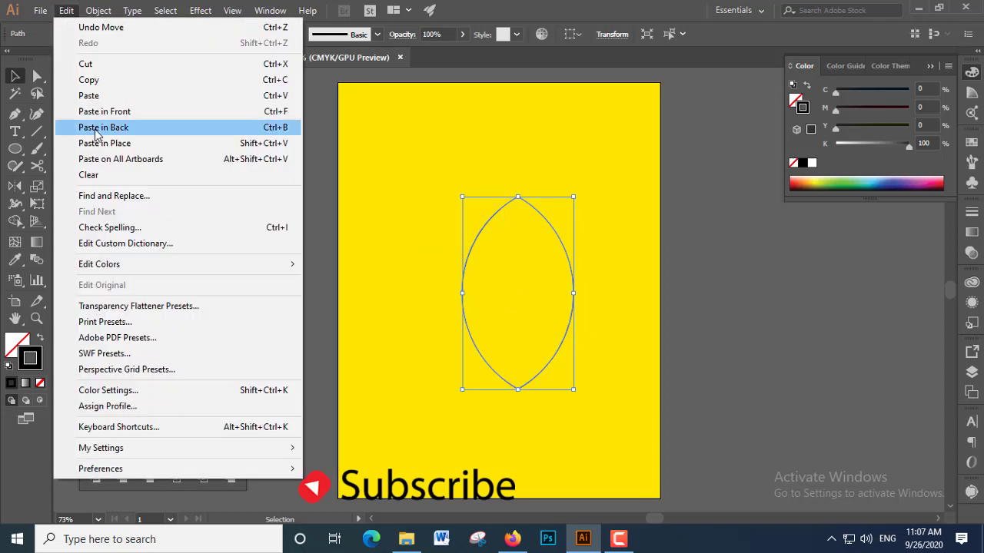
click(88, 80)
click(66, 10)
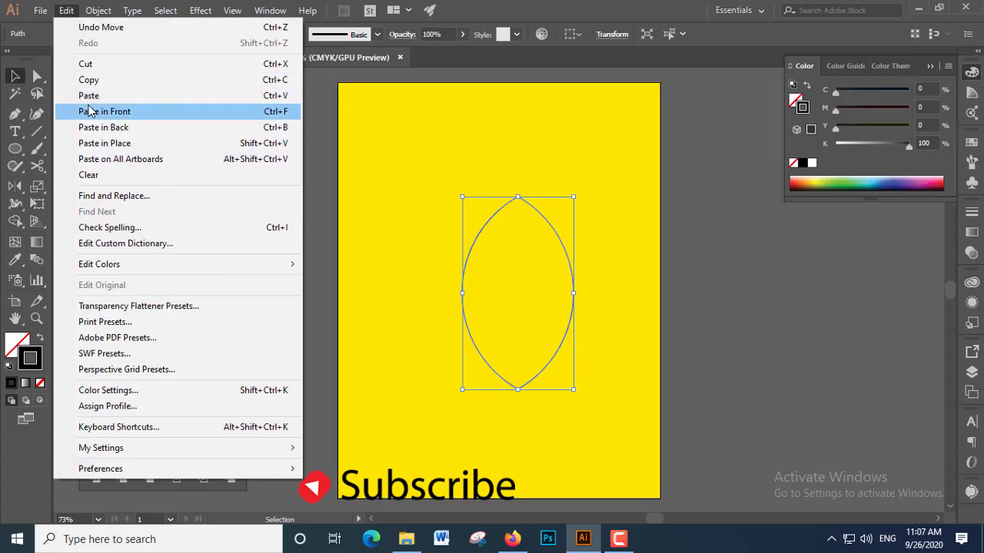
click(105, 111)
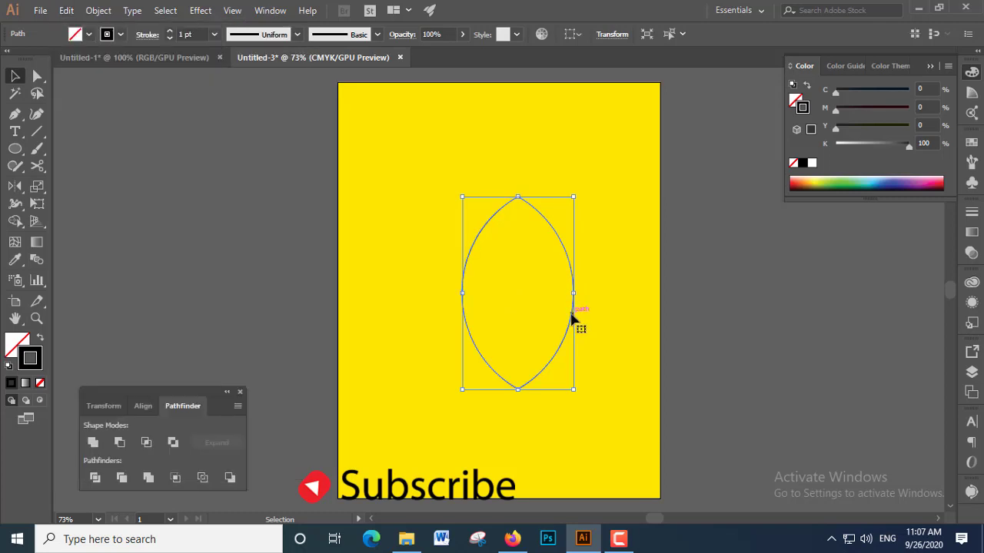
drag(572, 317, 542, 317)
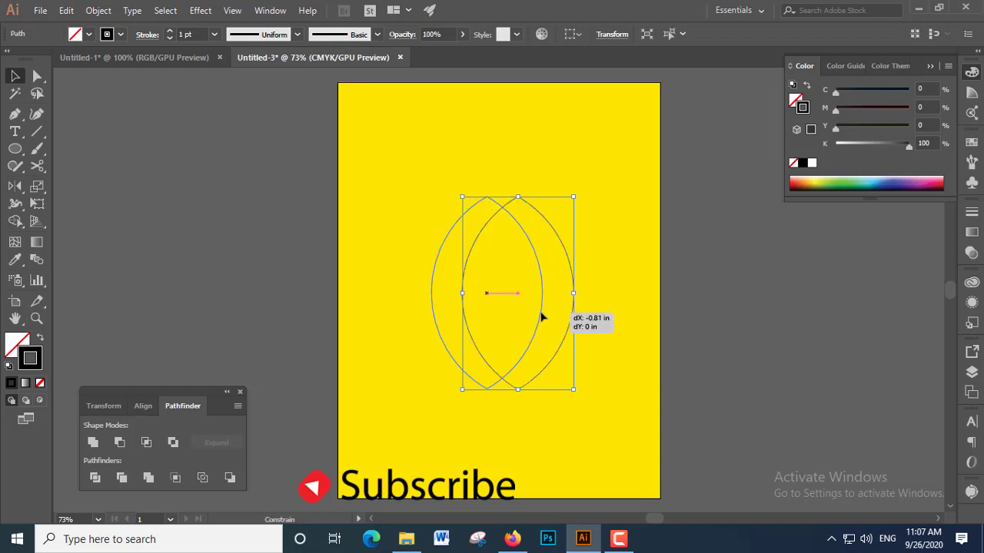
drag(542, 317, 544, 317)
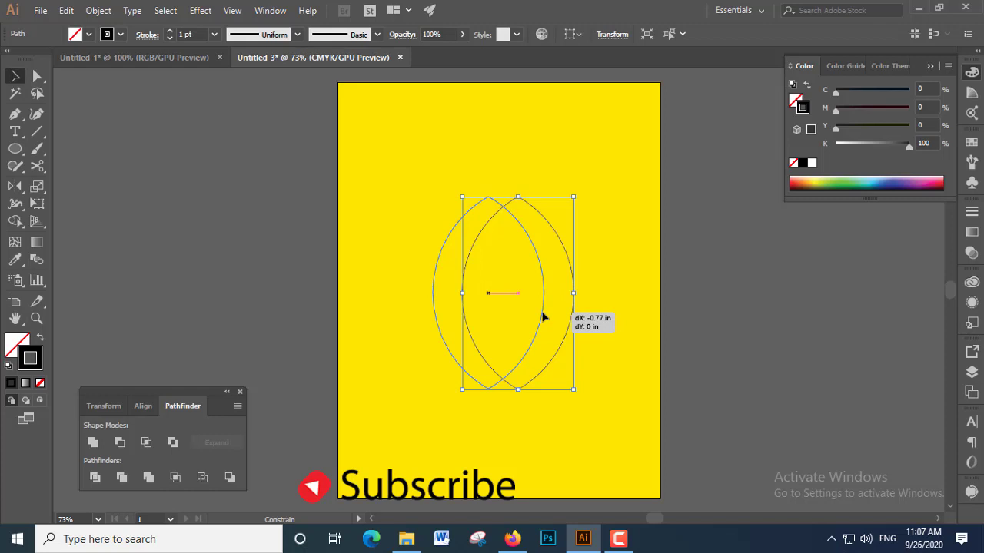
drag(542, 317, 544, 318)
click(631, 293)
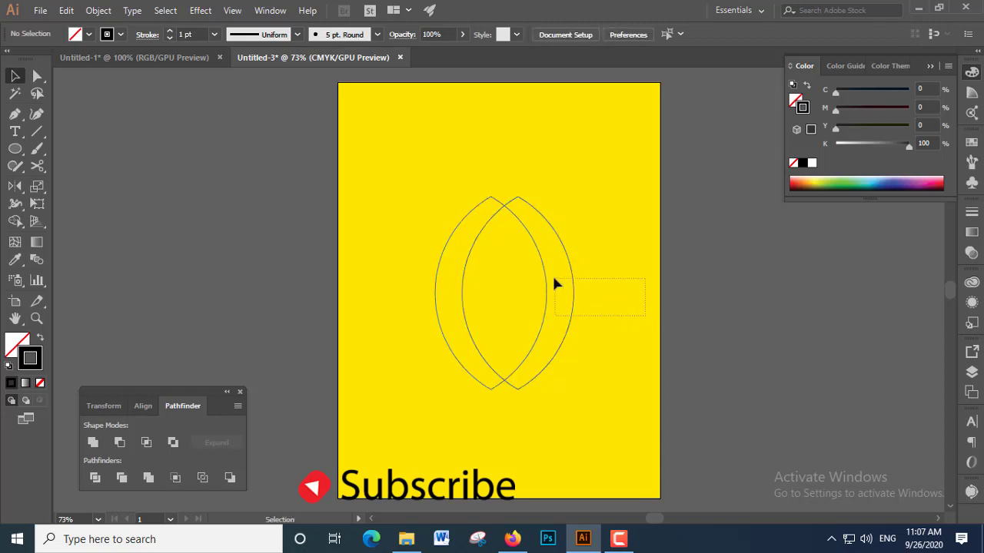
- Draw a diagonal line from upper left to lower right across both lenses and nudge it up-right
click(37, 132)
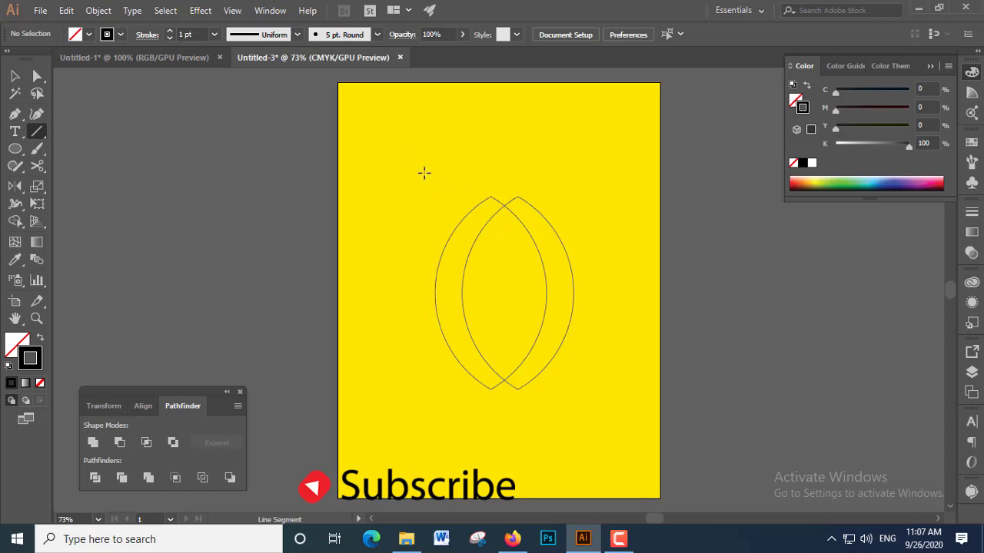
drag(409, 156, 643, 388)
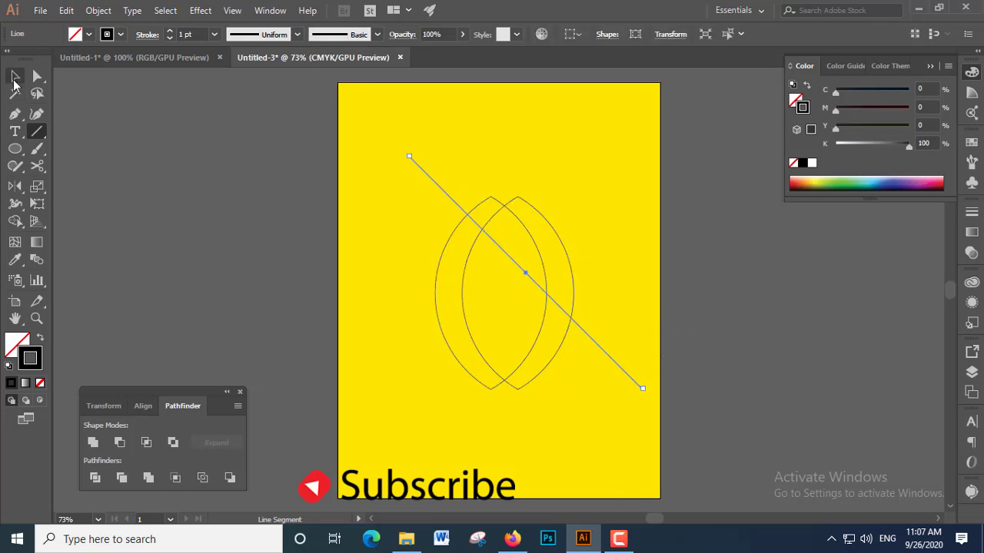
click(14, 77)
click(457, 233)
drag(523, 275, 538, 260)
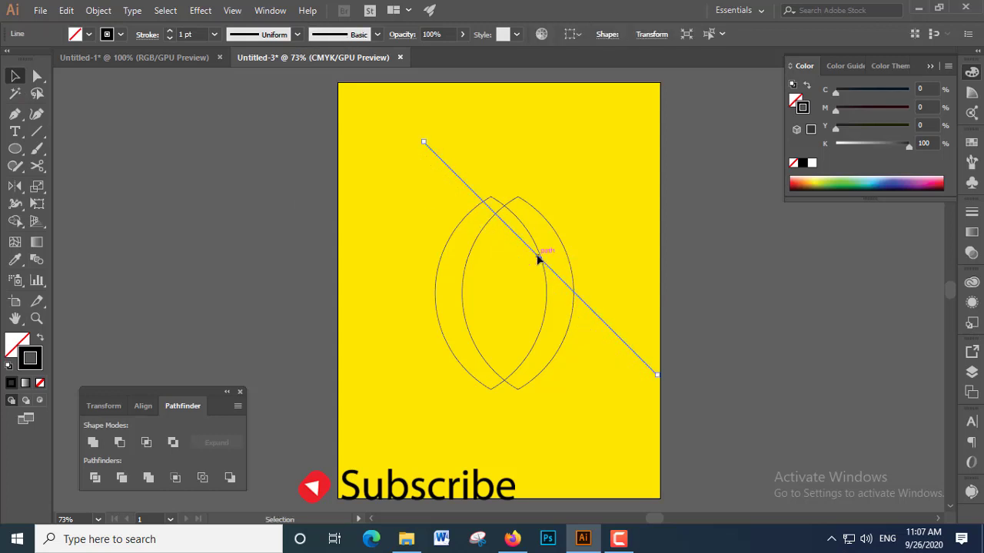
click(66, 10)
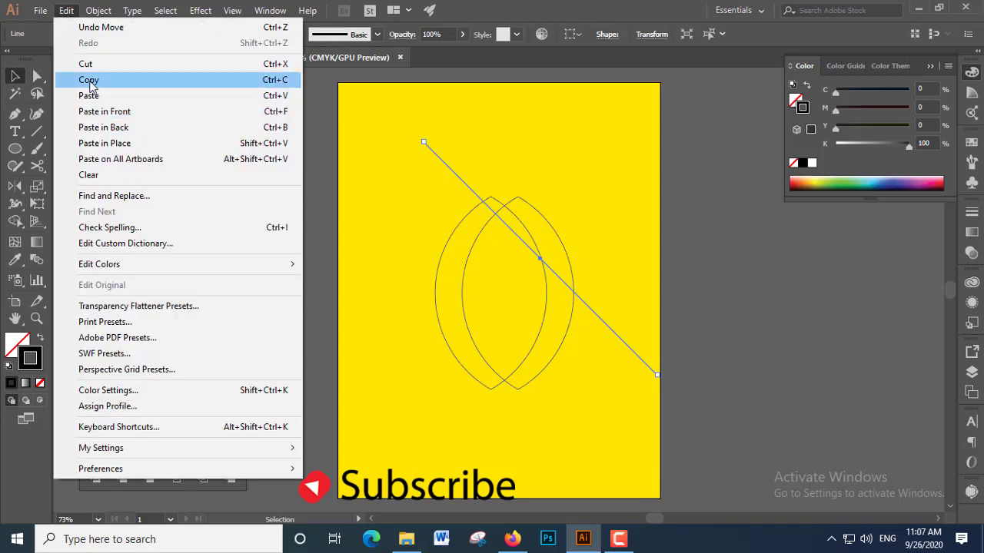
- Place a parallel line copy down-left, then Divide the lenses along both diagonal lines
click(90, 82)
click(66, 10)
click(96, 112)
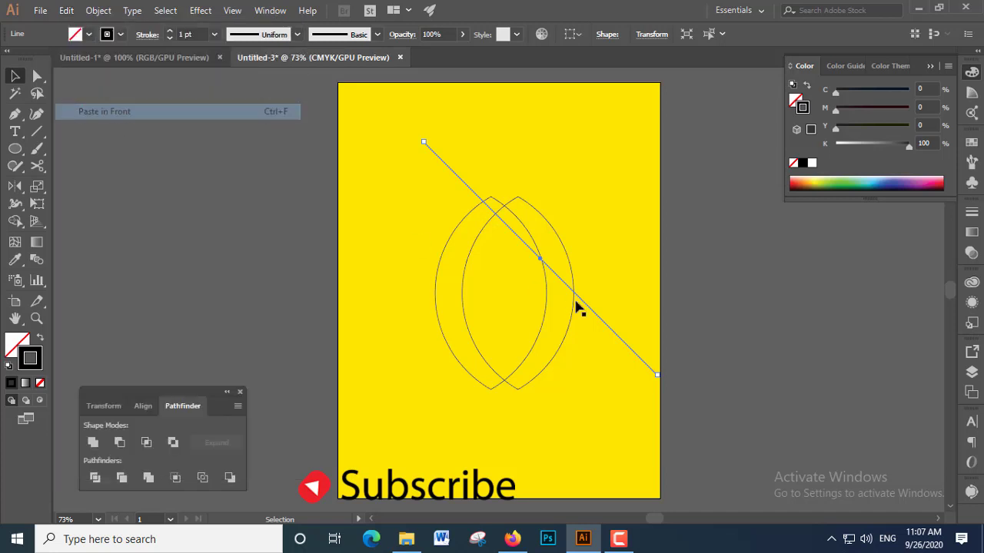
drag(561, 281, 538, 315)
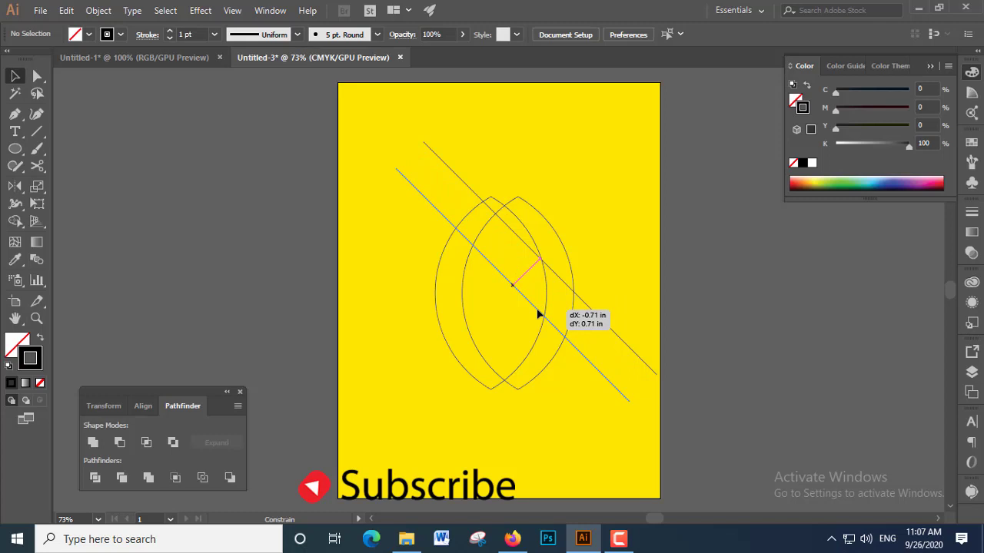
drag(538, 315, 538, 315)
key(ctrl+1)
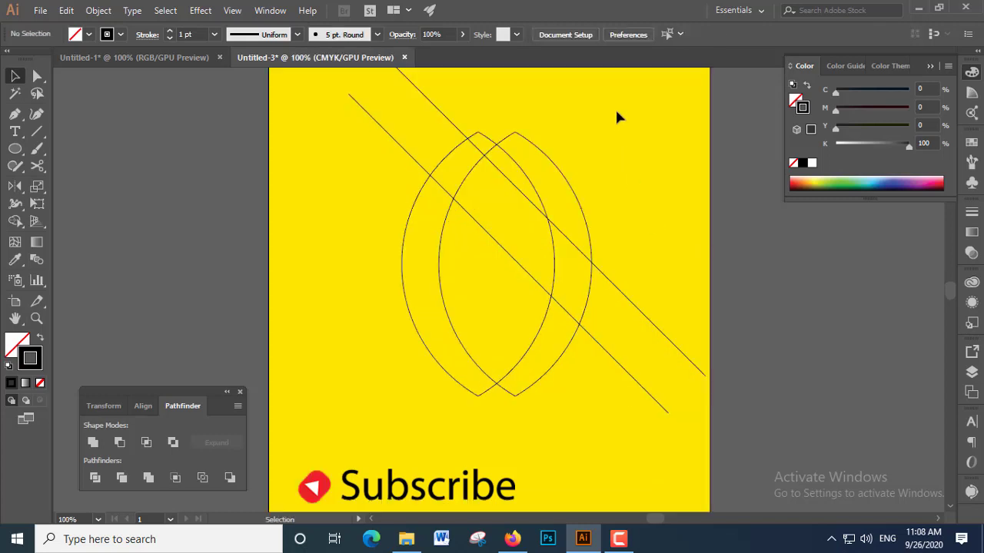
drag(396, 399, 392, 409)
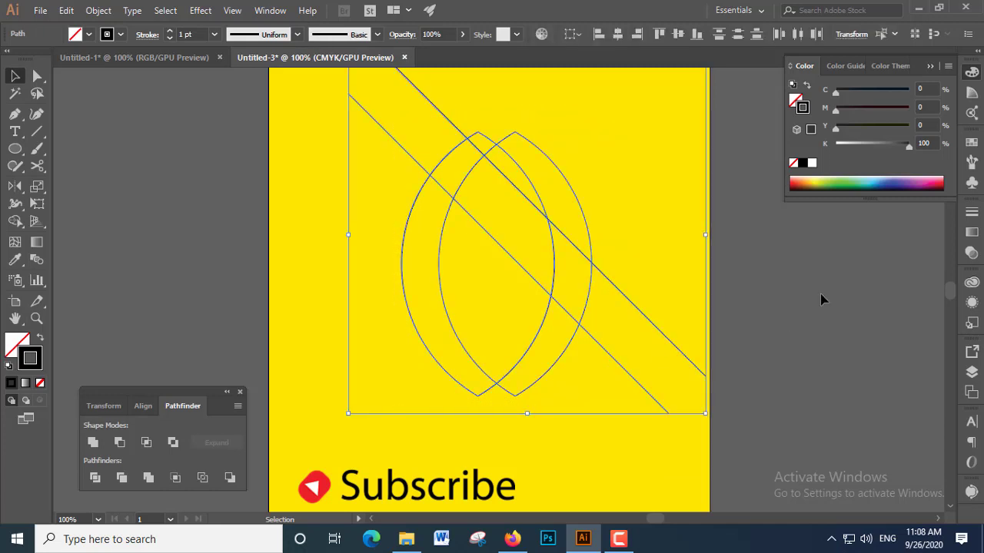
click(94, 477)
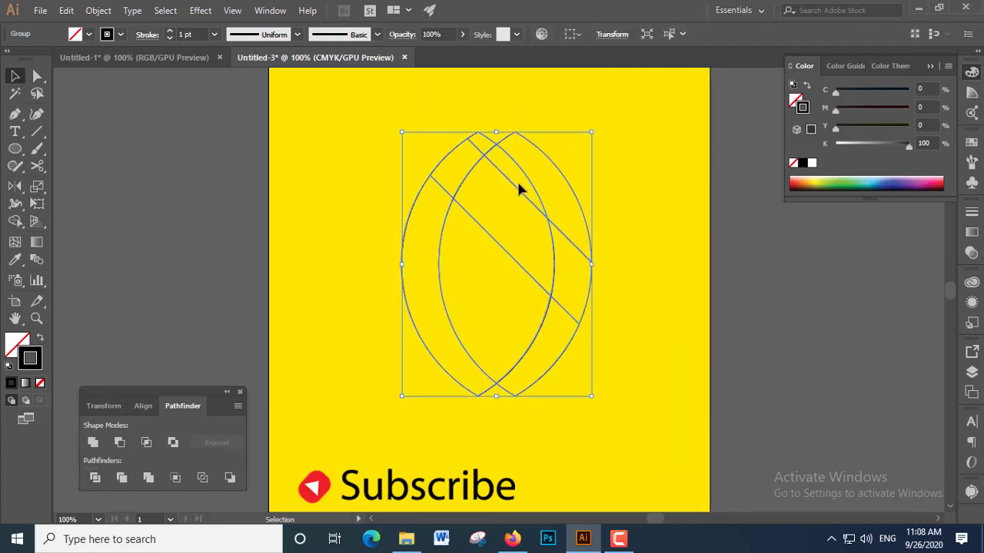
click(601, 212)
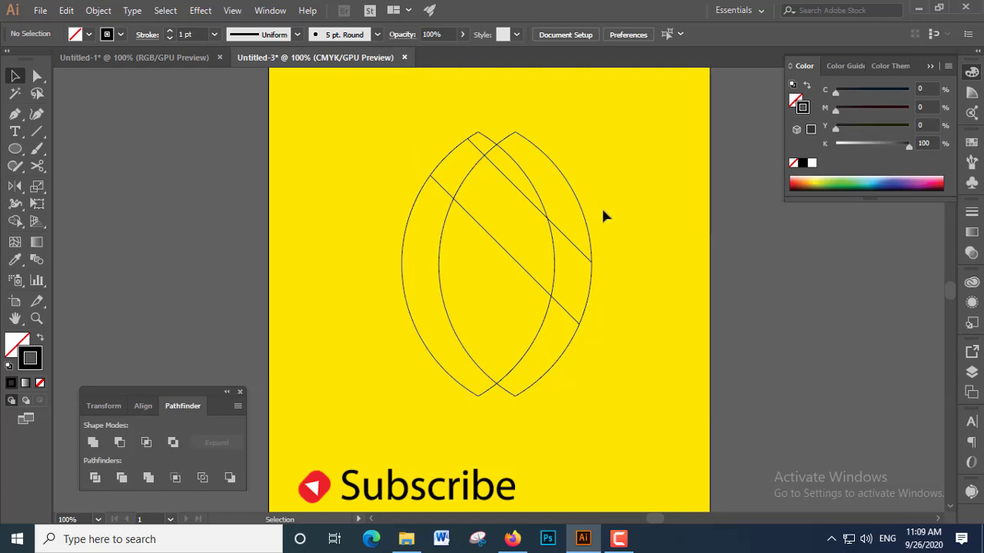
- Delete the lower diagonal line pieces using Direct Selection
key(a)
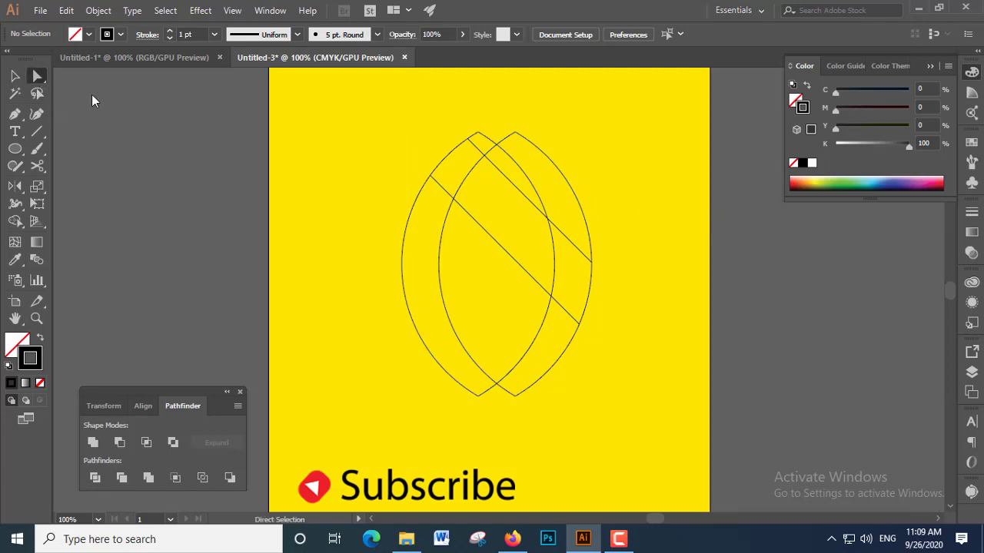
drag(515, 312, 562, 285)
drag(561, 285, 561, 285)
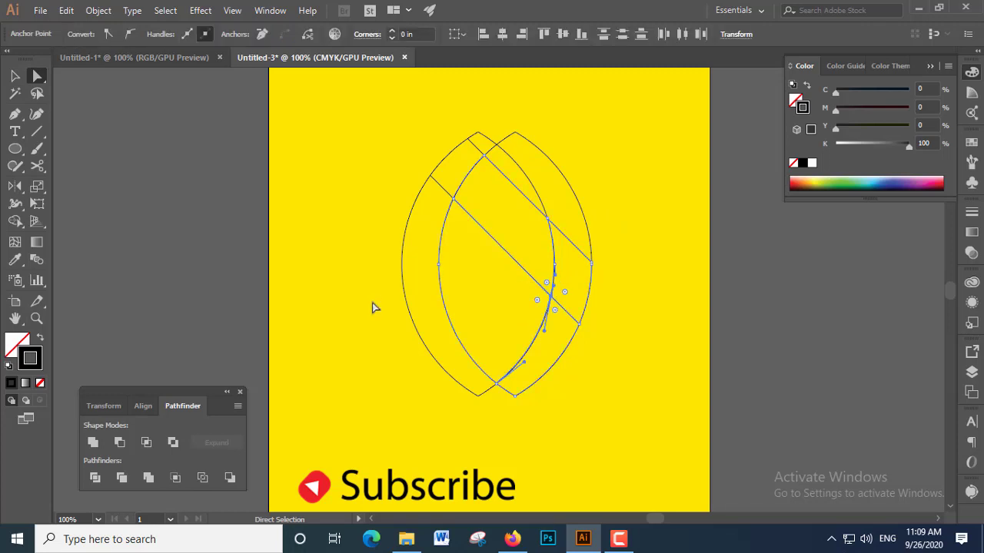
key(Delete)
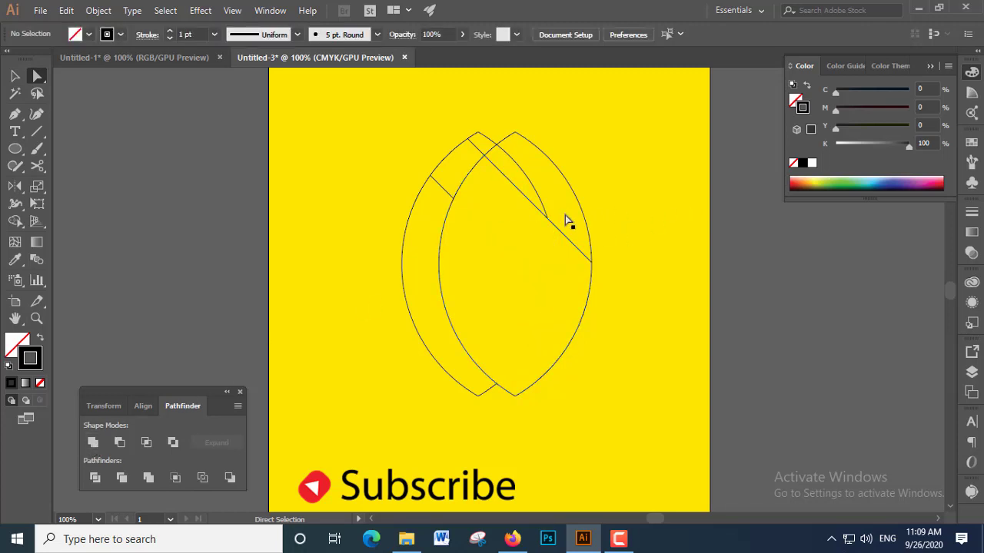
drag(436, 199, 438, 201)
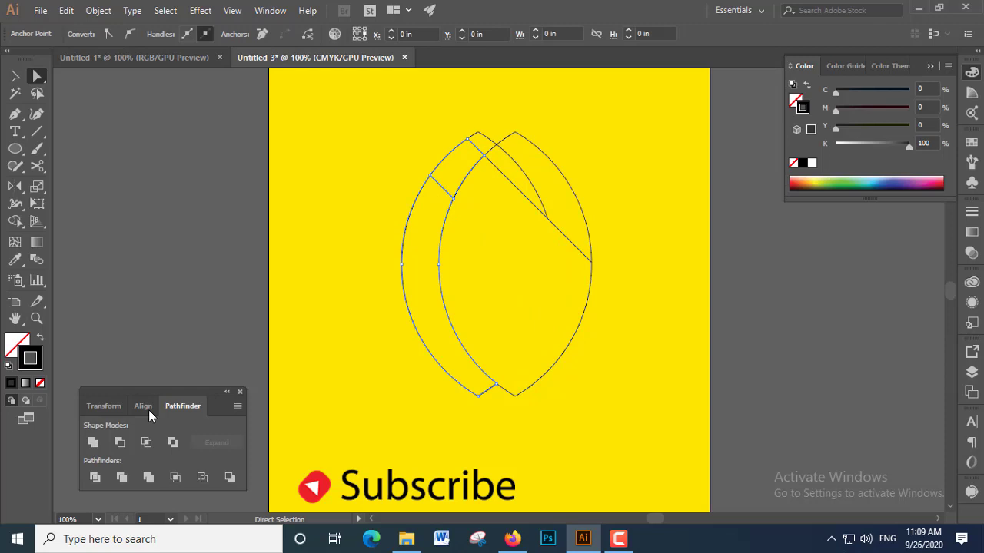
click(100, 438)
- Ungroup the divided pieces and delete the leftover upper diagonal line
click(16, 78)
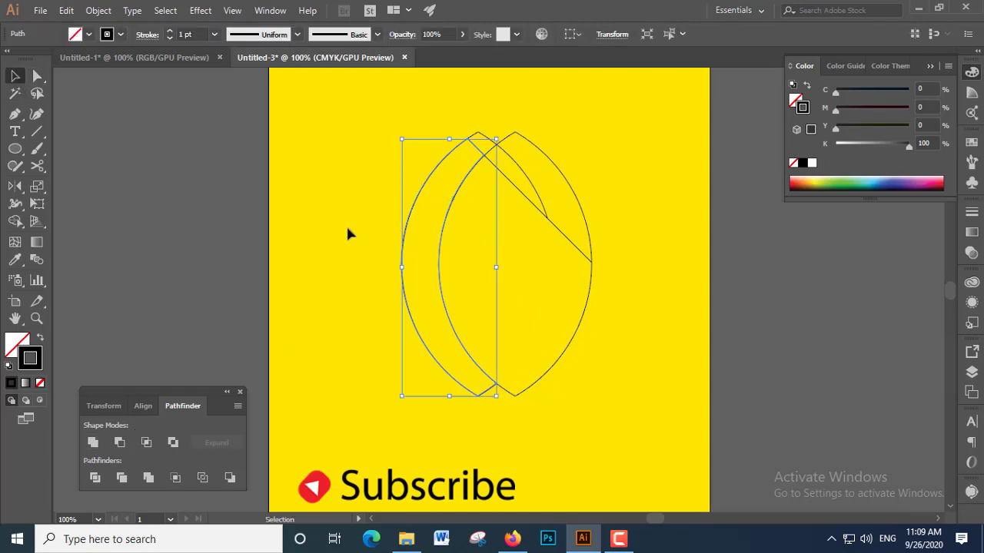
click(346, 233)
click(484, 162)
right_click(484, 161)
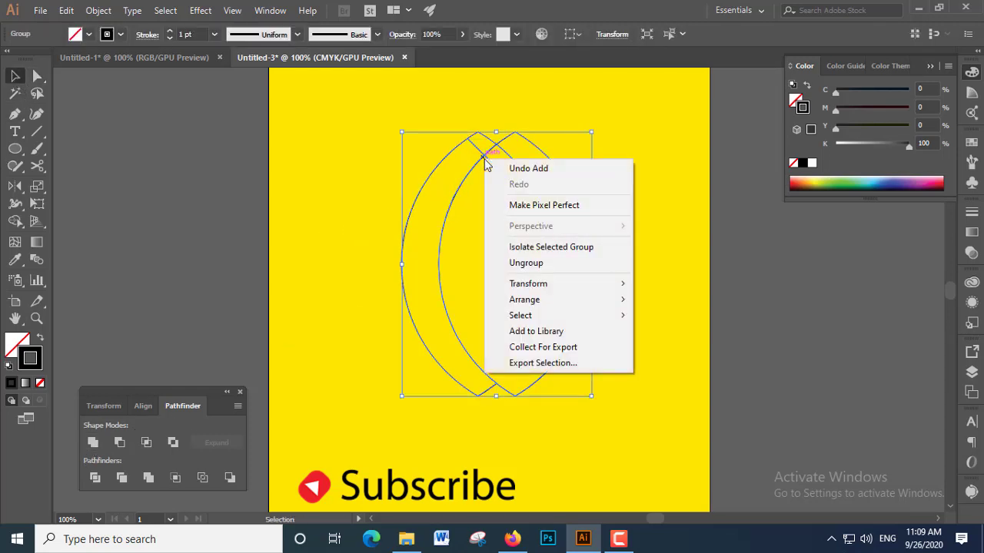
click(529, 264)
click(603, 135)
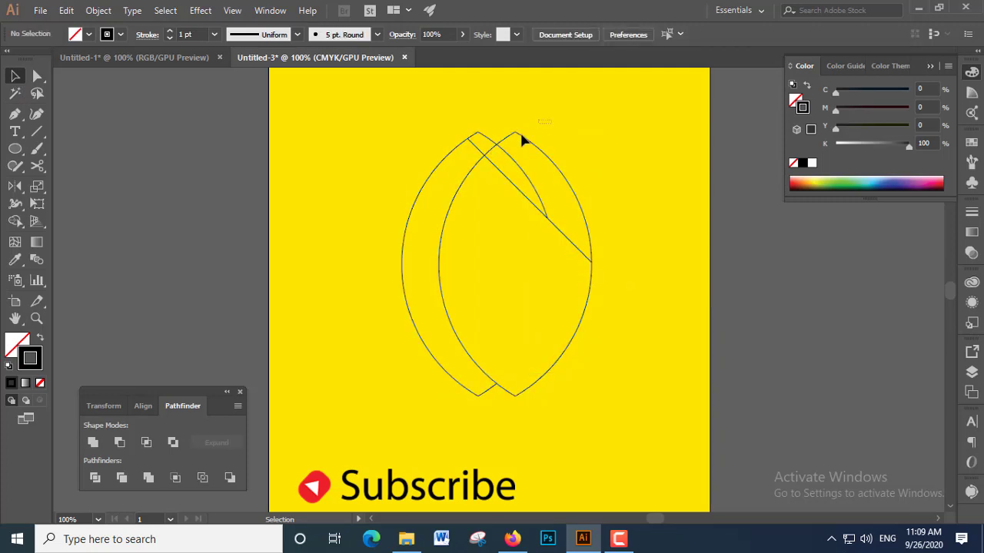
drag(496, 151, 494, 152)
key(Delete)
- Fill the left crescent magenta with no outline
click(464, 146)
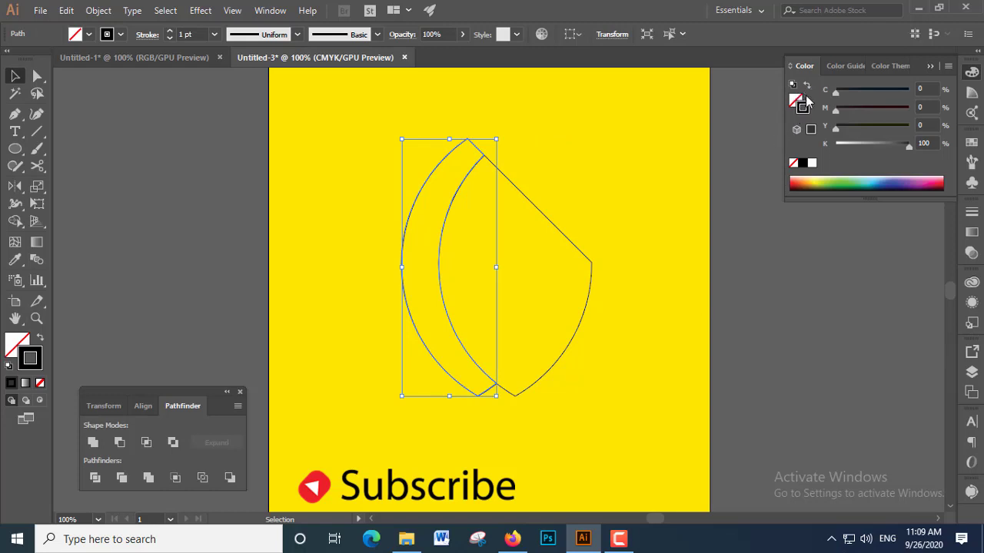
click(794, 163)
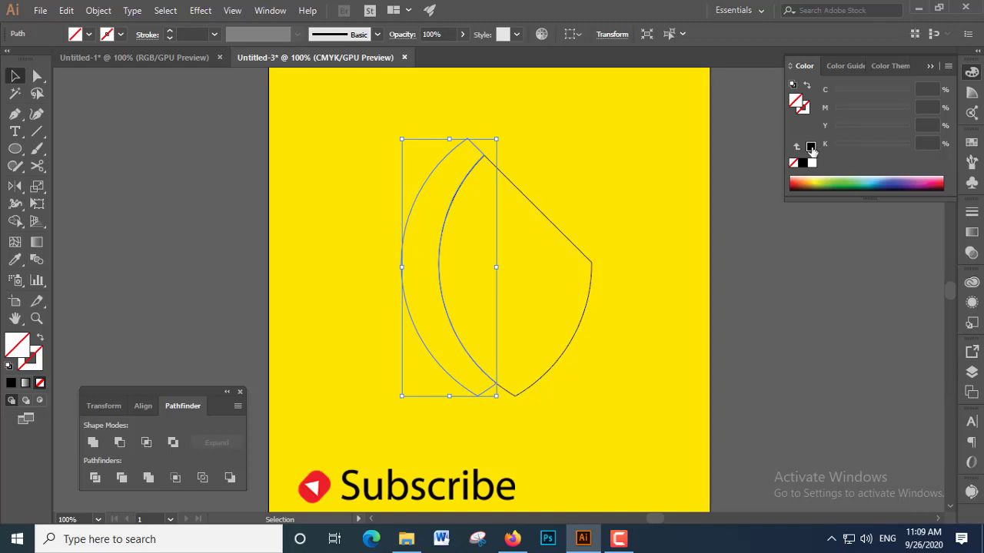
click(811, 163)
drag(880, 110, 914, 110)
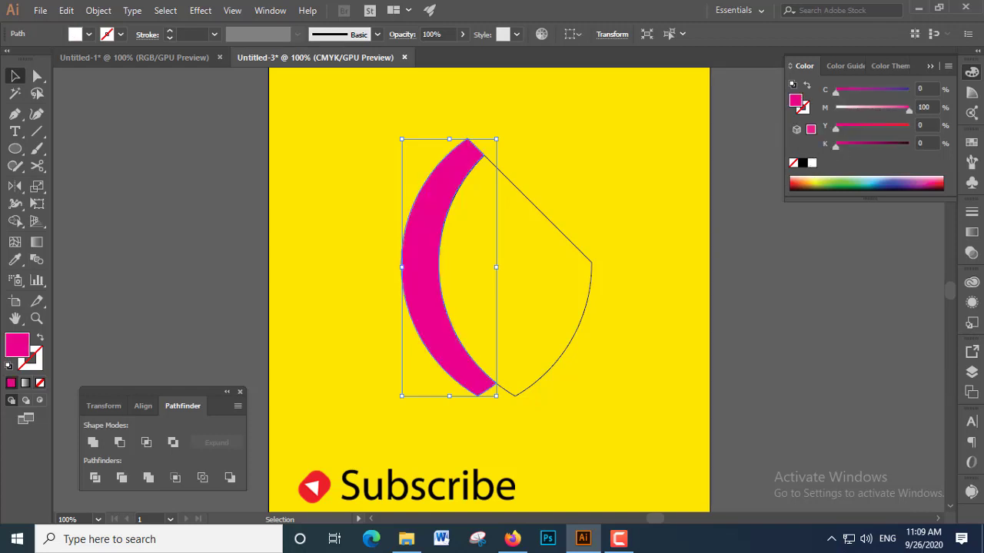
click(624, 242)
- Give the diagonally cut lens piece a white C0 M0 Y0 K0 fill and no stroke
click(565, 261)
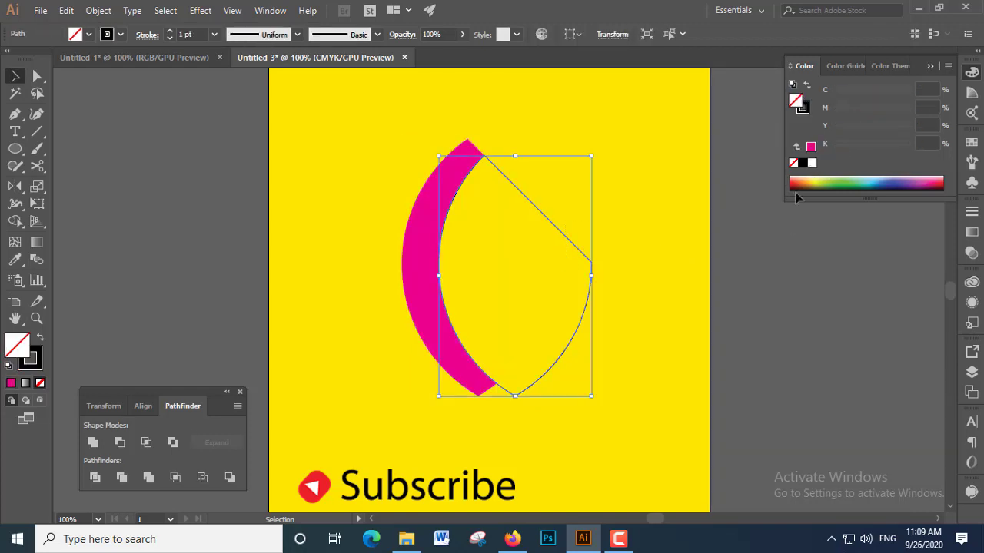
click(804, 106)
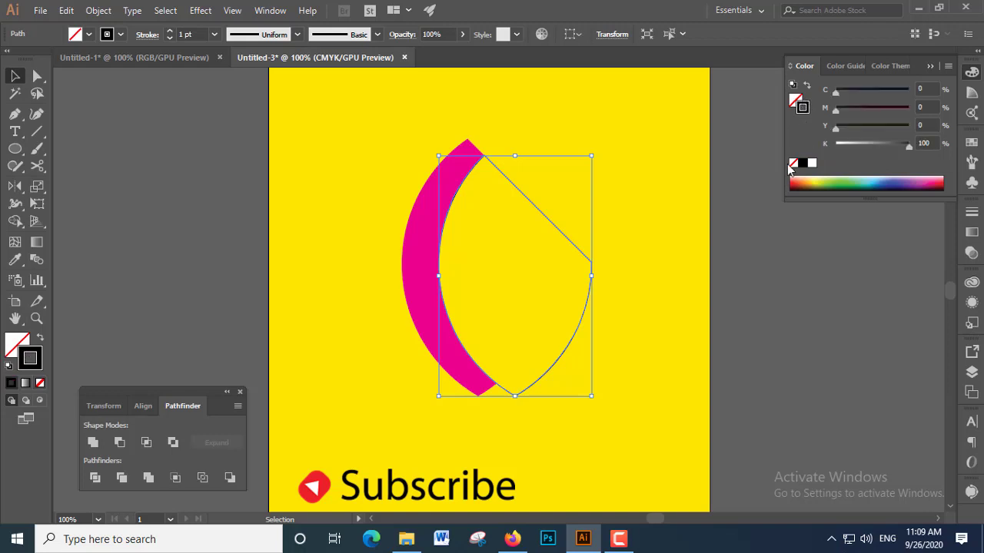
click(792, 163)
click(796, 104)
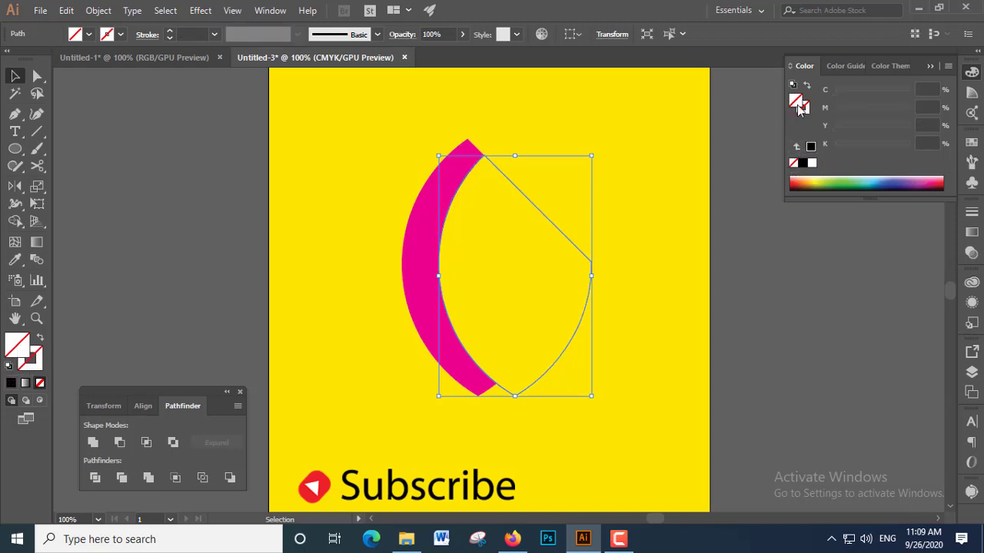
click(812, 163)
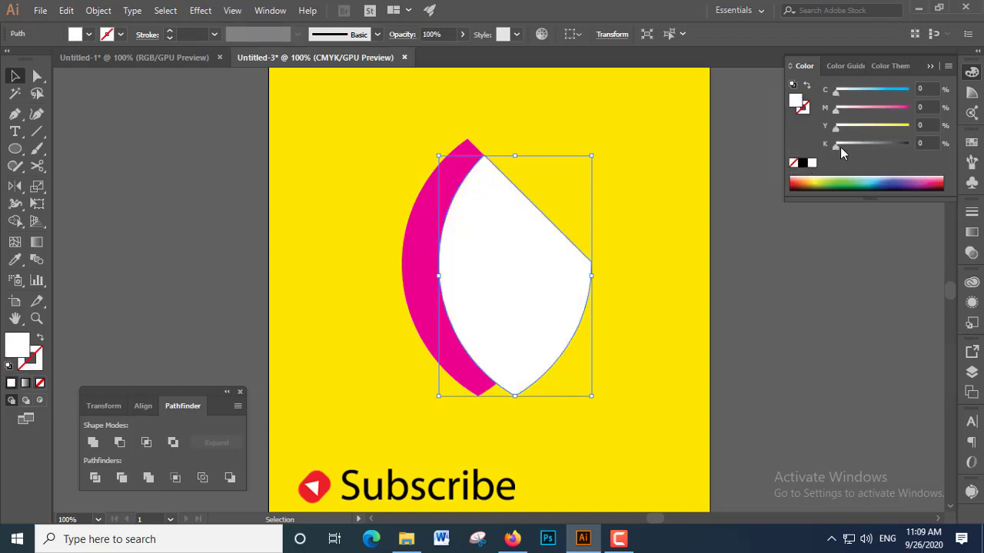
click(776, 263)
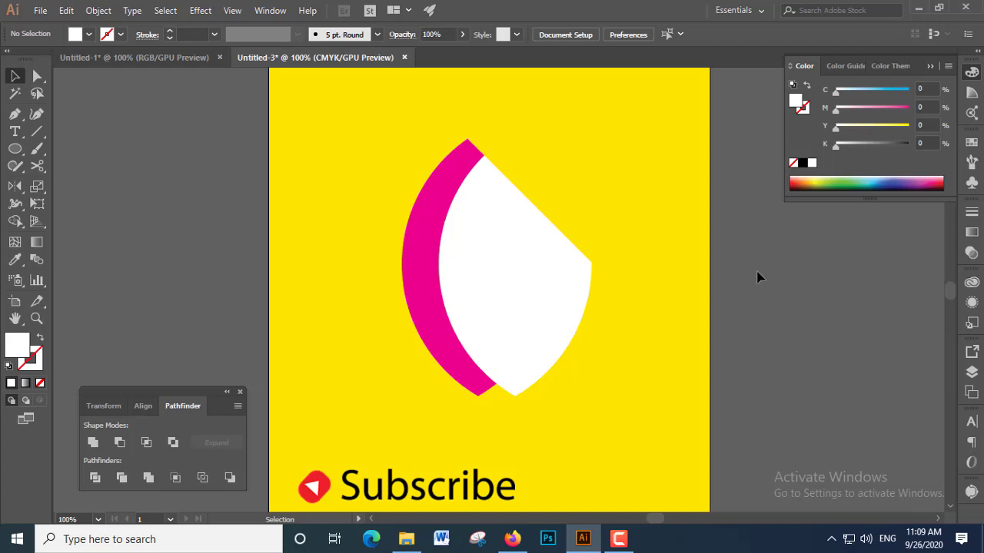
- Draw a 4.0278 x 0.8194 in ellipse below the lens with no fill and black stroke
click(15, 148)
scroll(479, 269, down, 2)
scroll(473, 304, down, 3)
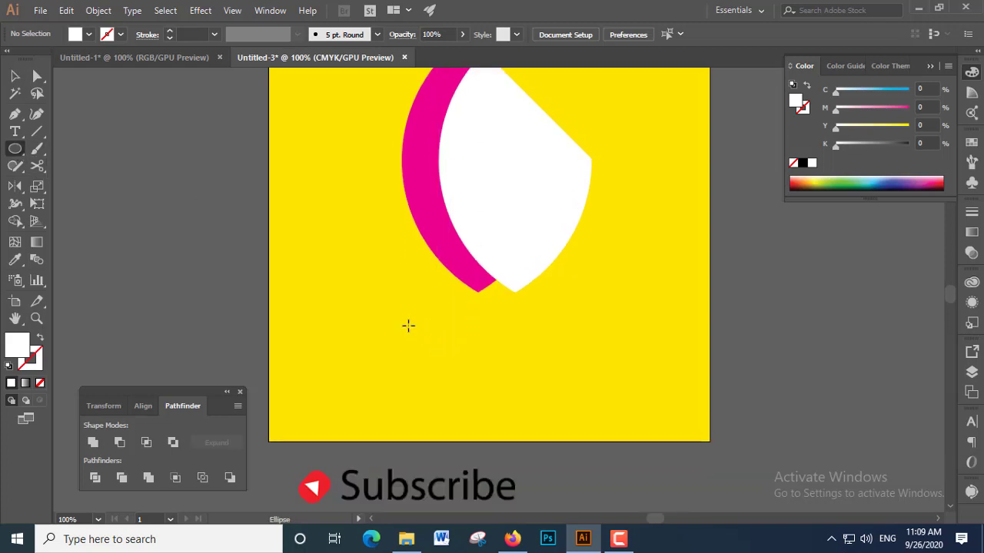
drag(408, 326, 591, 353)
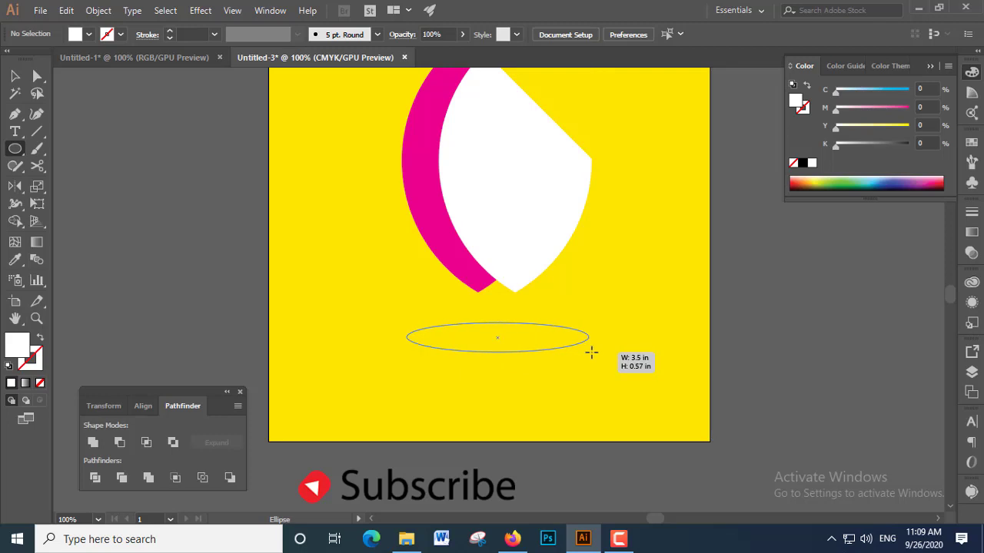
drag(591, 353, 617, 364)
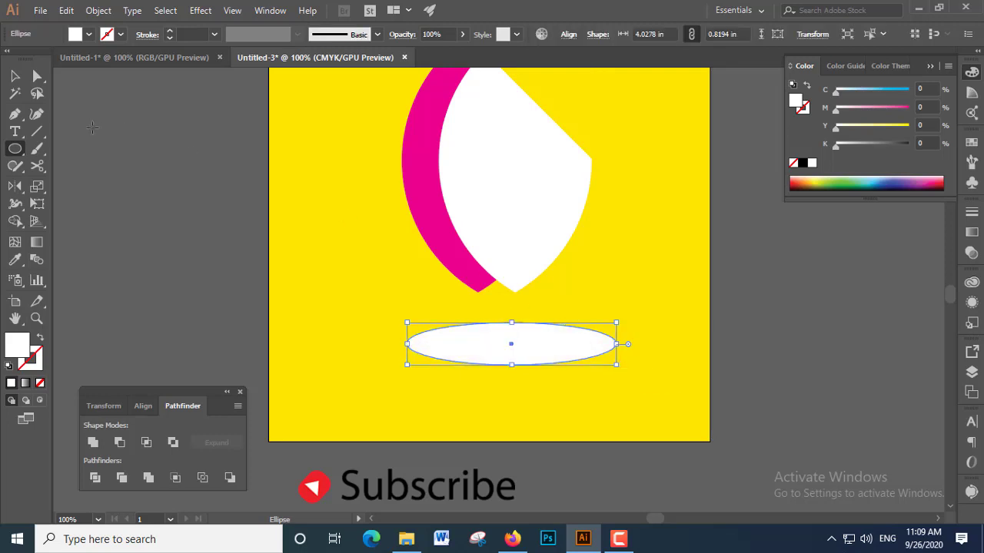
click(15, 76)
click(39, 383)
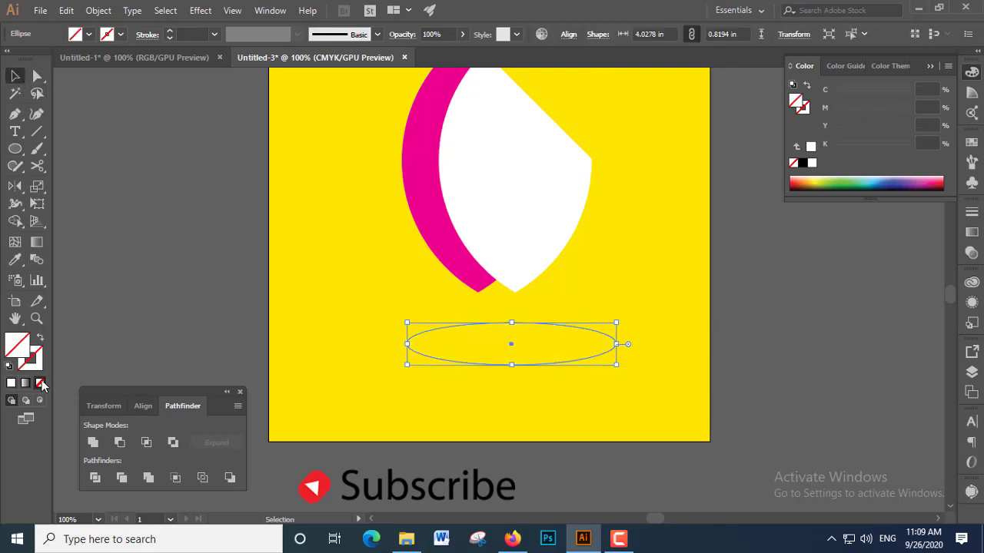
click(32, 356)
click(802, 161)
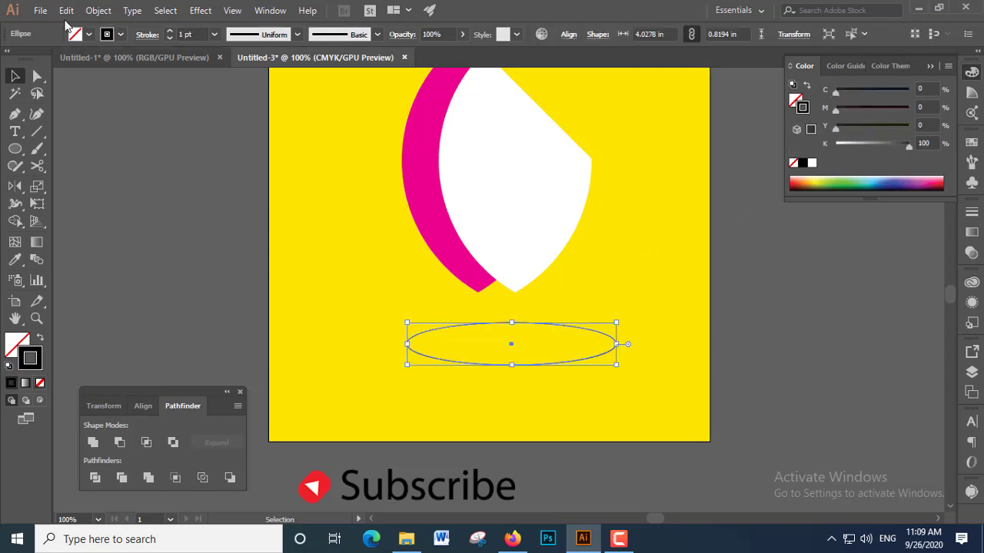
- Duplicate the flat ellipse in place and move the copy just below the original
click(66, 11)
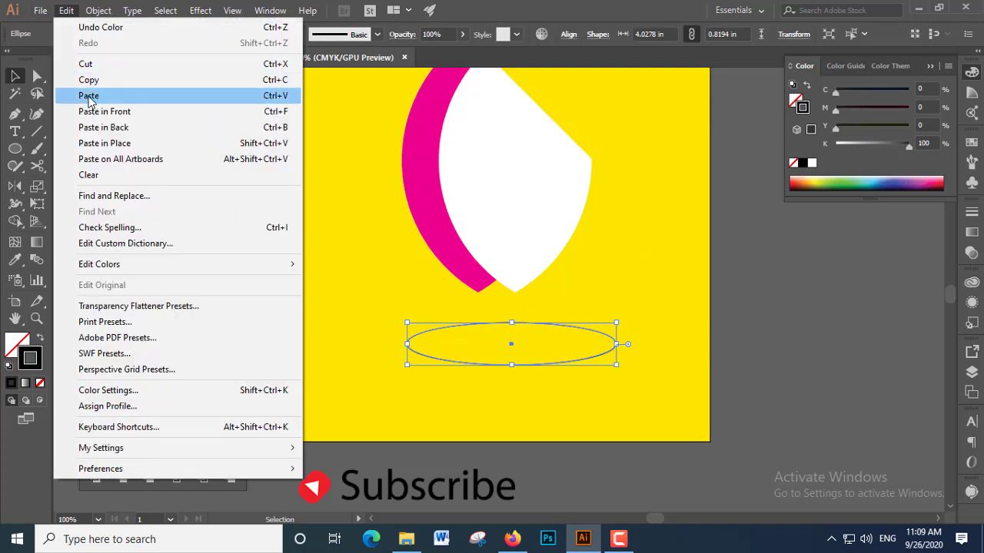
click(88, 80)
click(66, 11)
click(105, 111)
scroll(599, 346, down, 2)
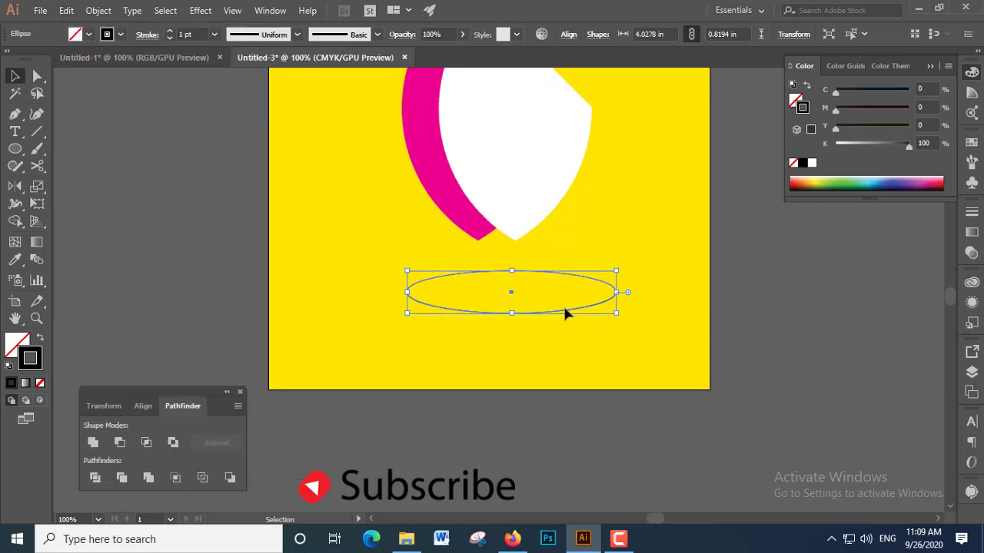
click(547, 356)
drag(511, 294, 510, 316)
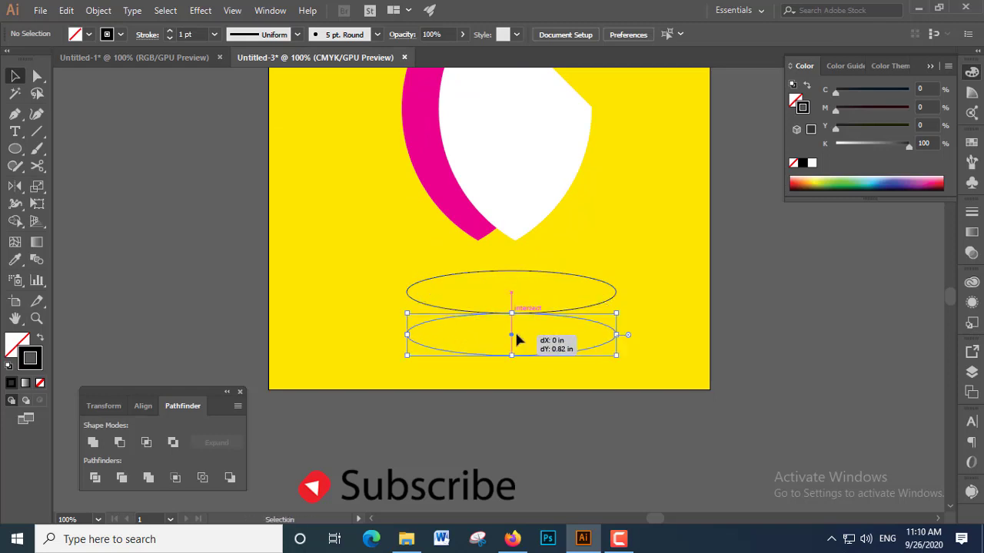
drag(511, 316, 511, 340)
click(643, 295)
- Delete the upper ellipse's top anchor to leave an arc, then hide that arc
click(572, 281)
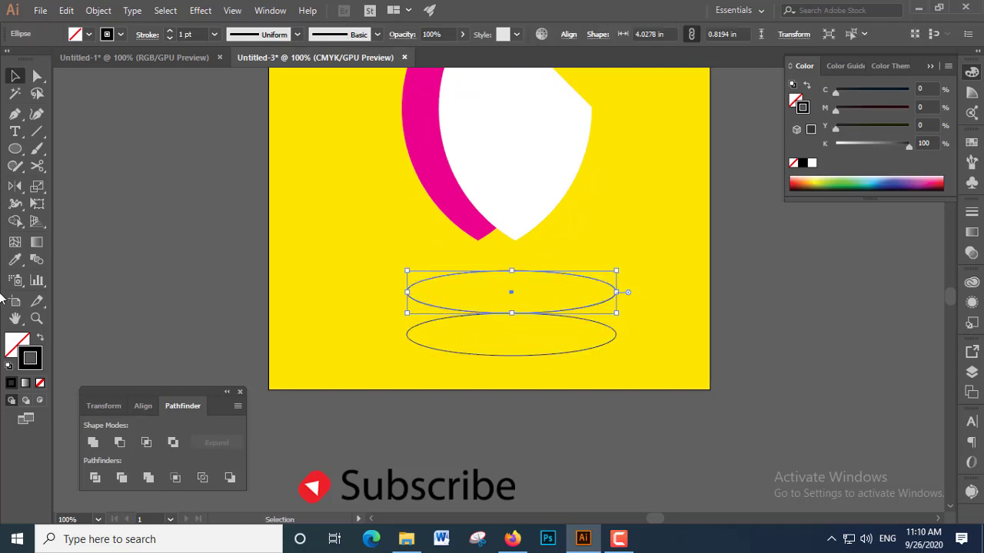
click(37, 76)
click(471, 290)
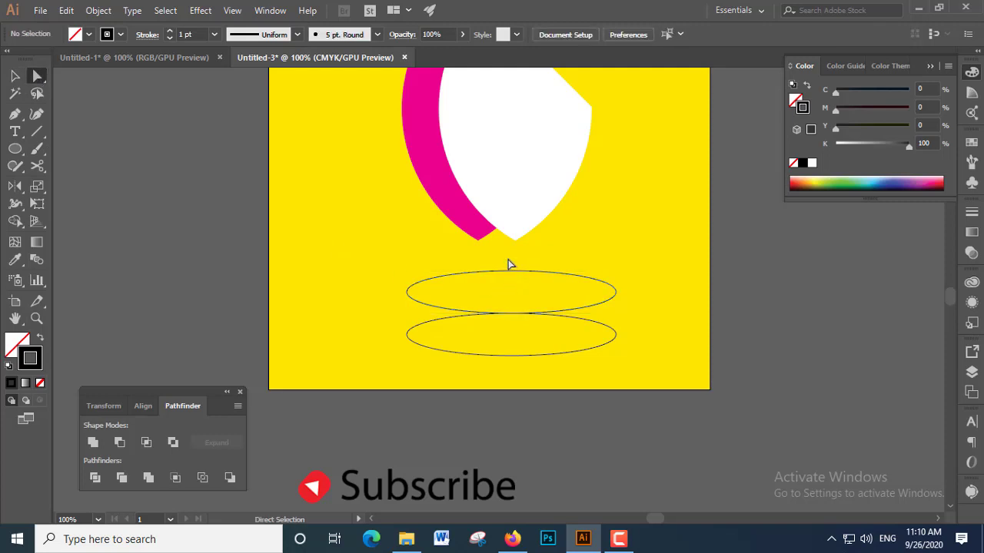
drag(526, 290, 529, 275)
key(Delete)
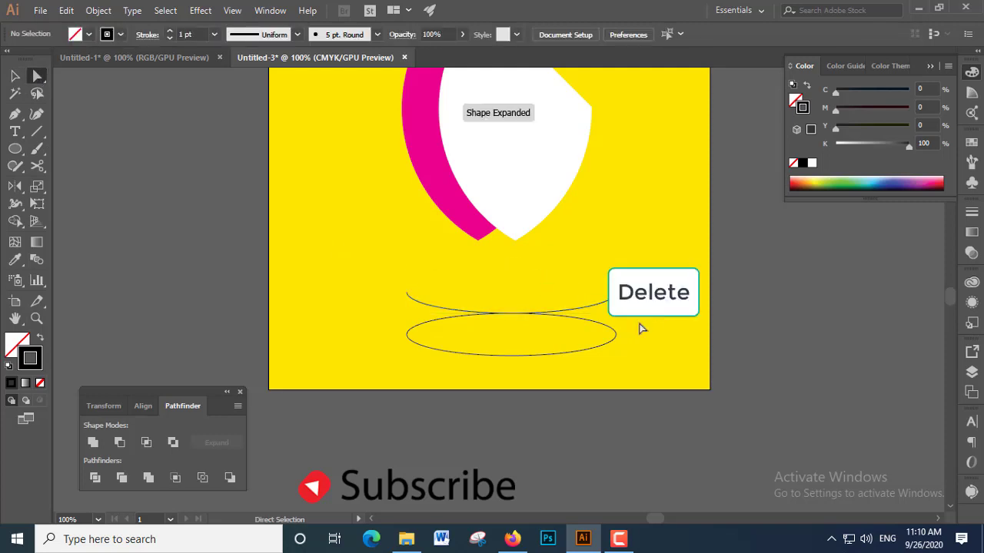
drag(584, 277, 637, 318)
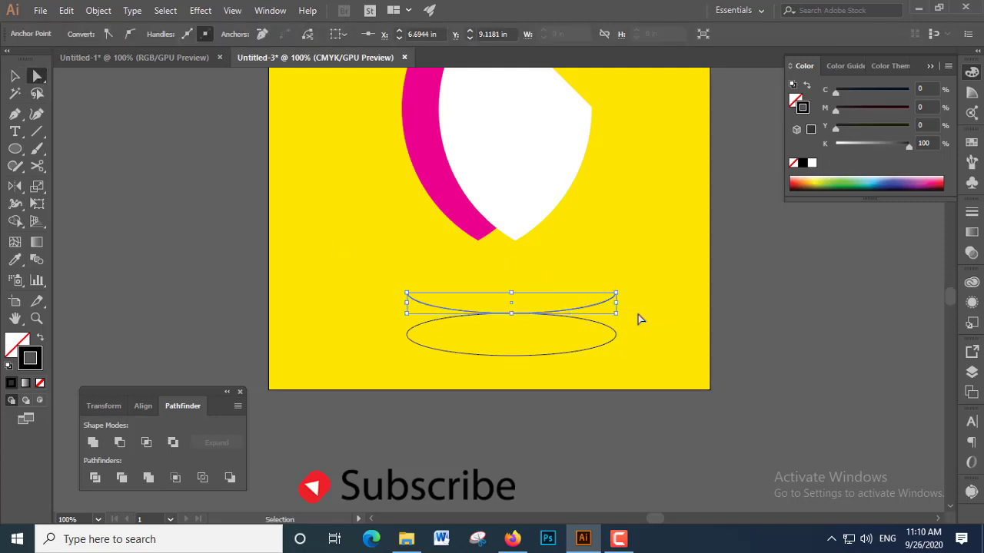
key(Delete)
key(ctrl+3)
- Delete the lower ellipse's top half and show the hidden upper arc again
click(518, 329)
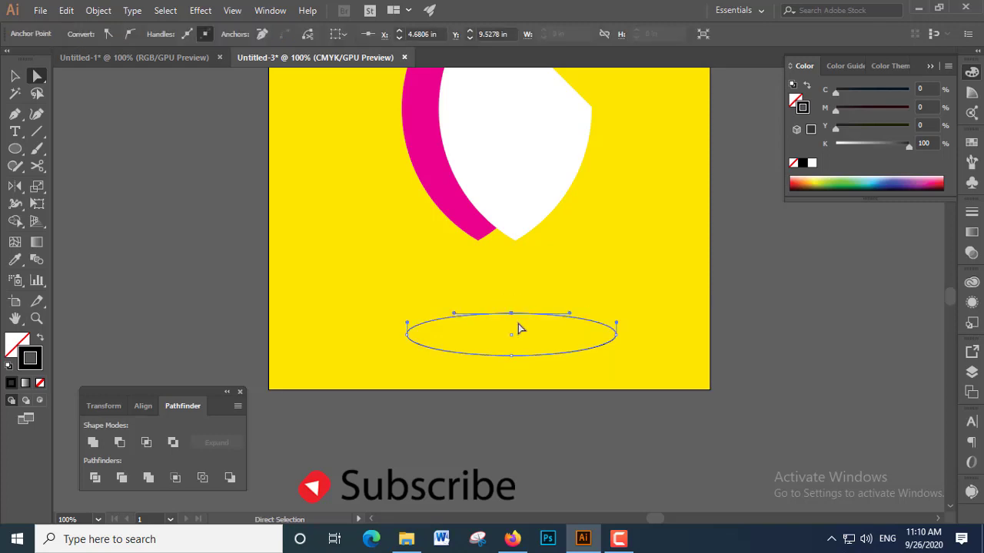
key(Delete)
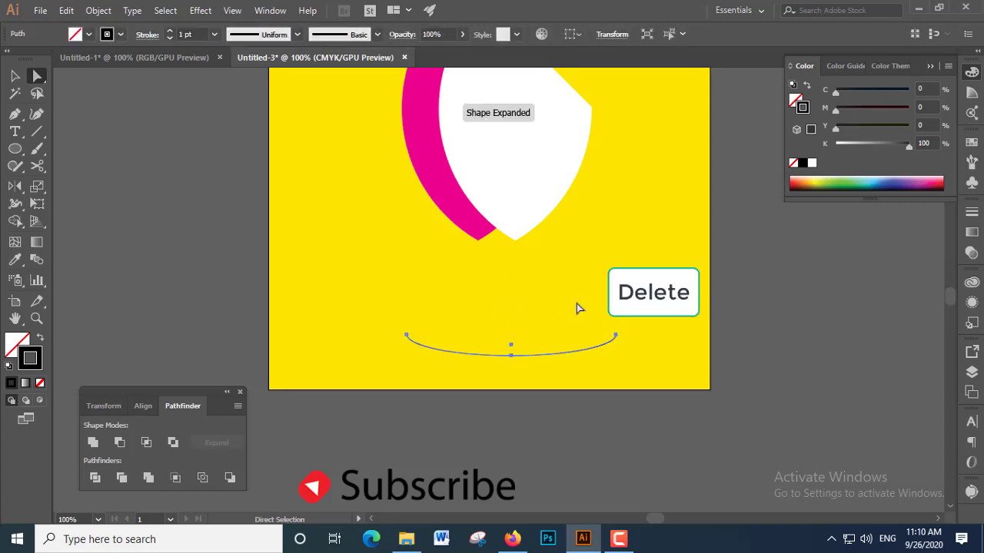
click(580, 308)
key(ctrl+alt+3)
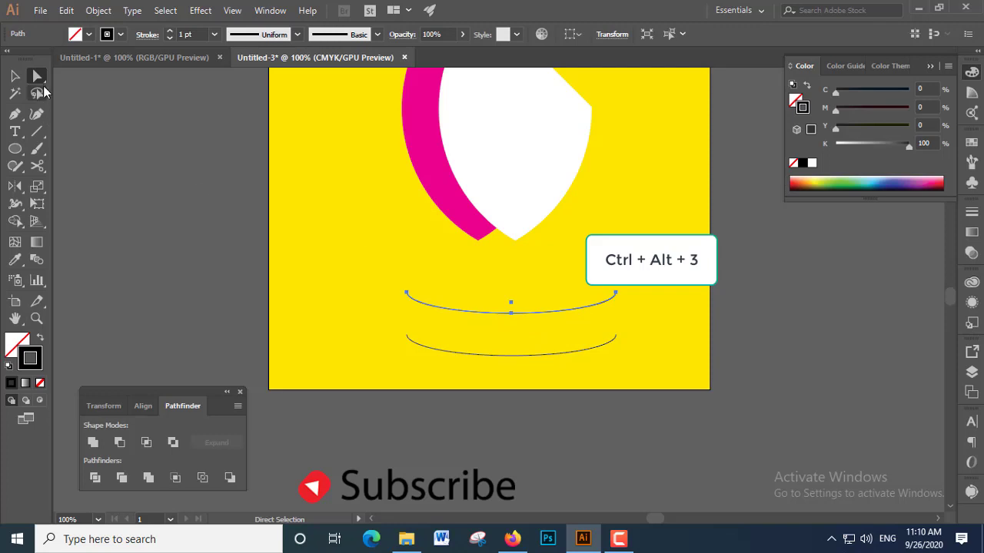
mouse_move(345, 268)
mouse_down()
mouse_move(417, 356)
mouse_move(416, 368)
mouse_up()
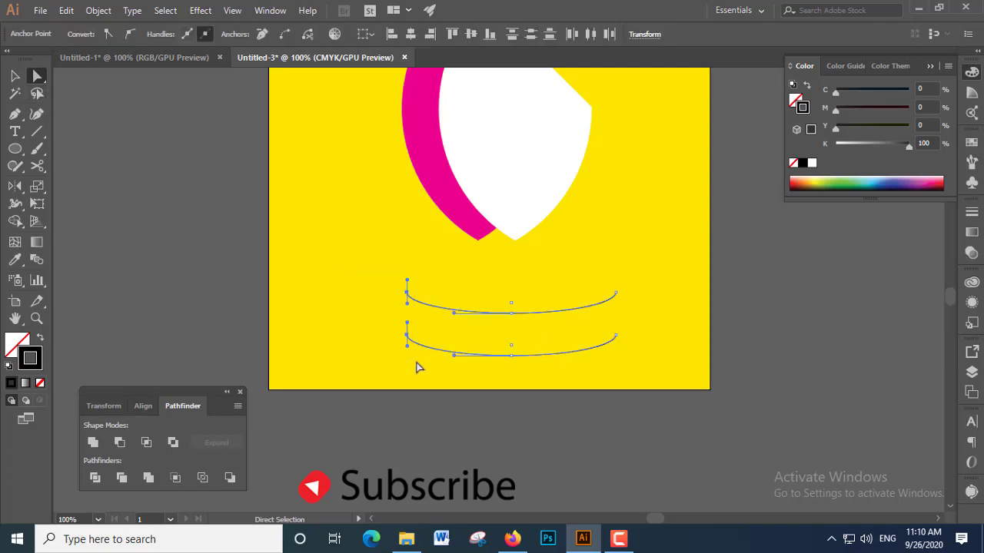
- Join the left and right end anchors of the two arcs into a closed band
right_click(406, 293)
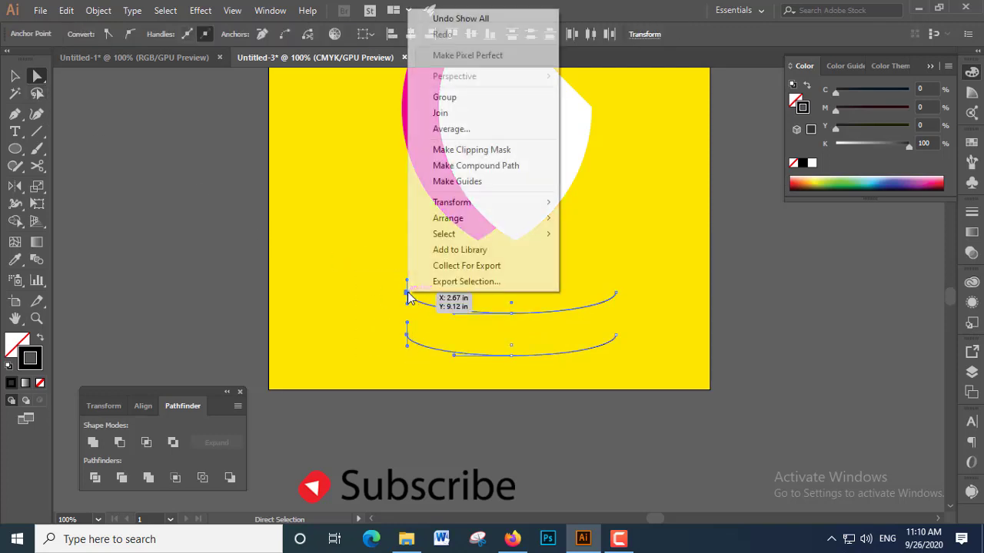
click(443, 113)
drag(665, 364, 663, 360)
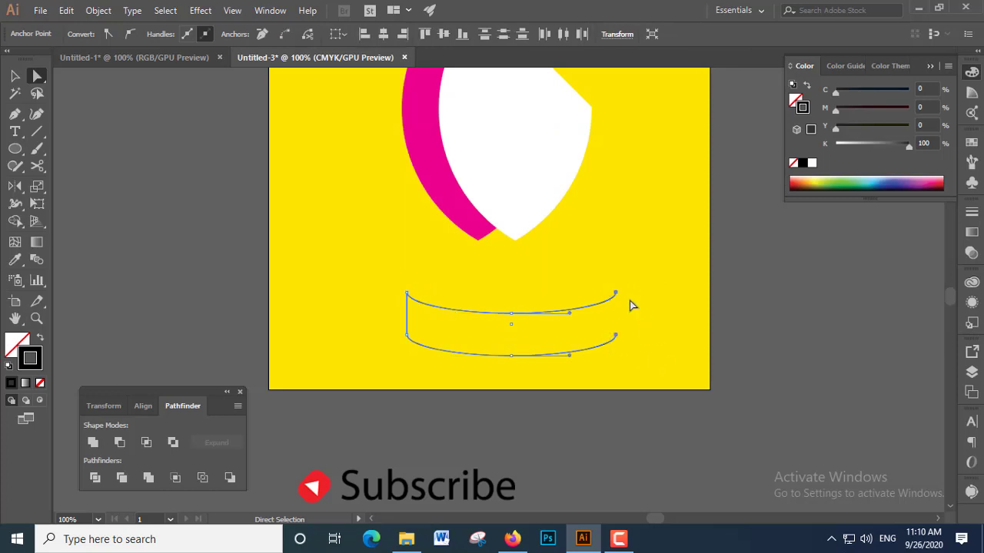
right_click(616, 298)
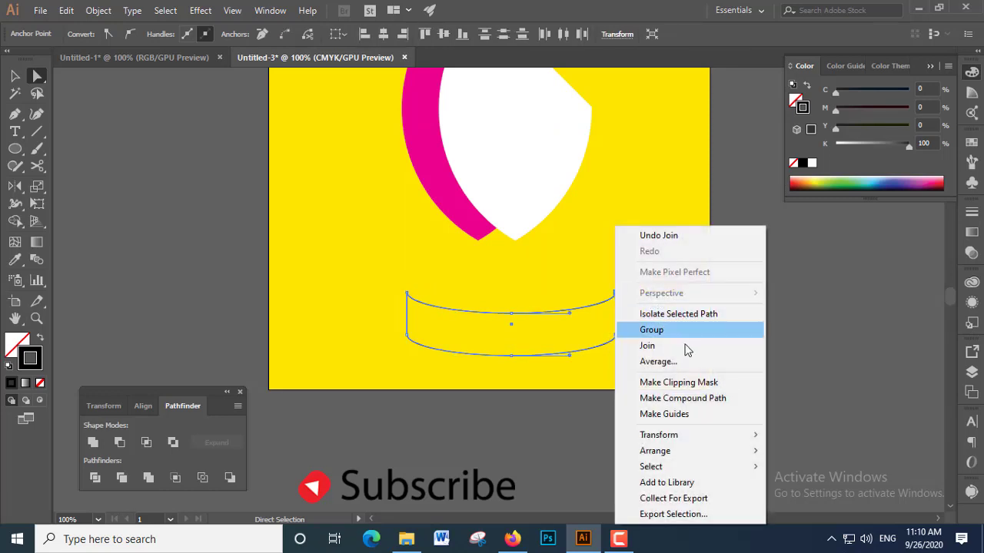
click(653, 347)
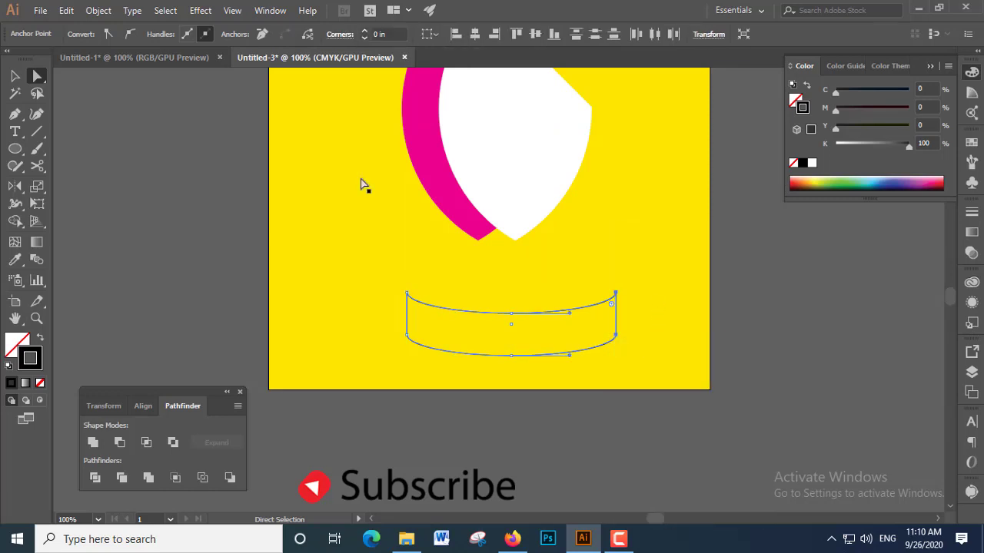
- Fill the band with the crescent's magenta using the Eyedropper
click(14, 77)
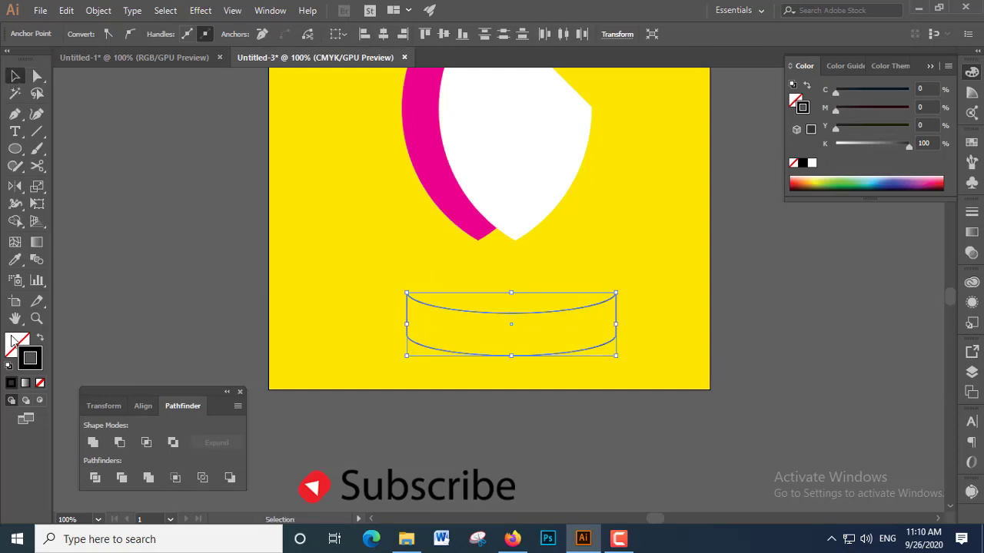
click(14, 259)
click(421, 125)
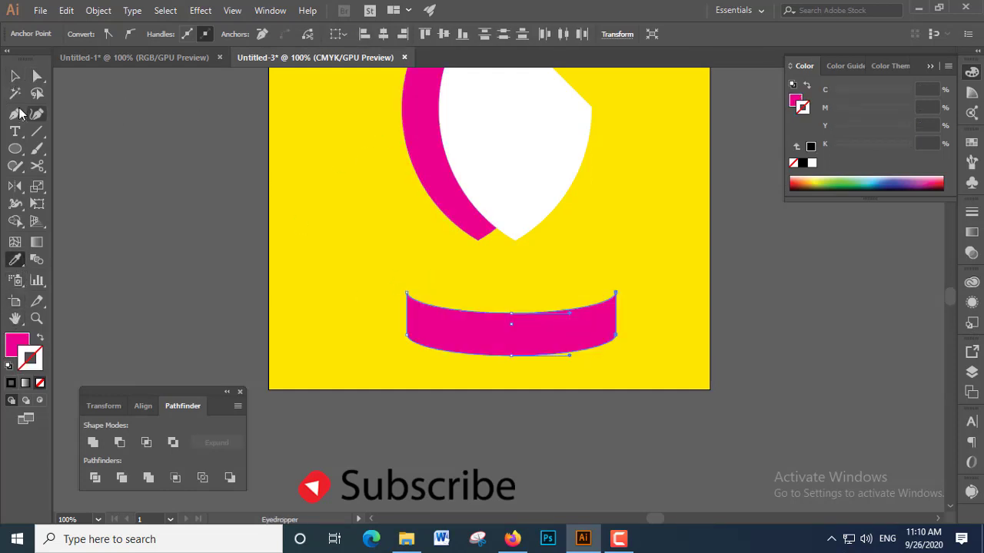
key(v)
scroll(368, 295, up, 2)
- Move the magenta band up beneath the lens and narrow it to about 3.24 in
click(361, 300)
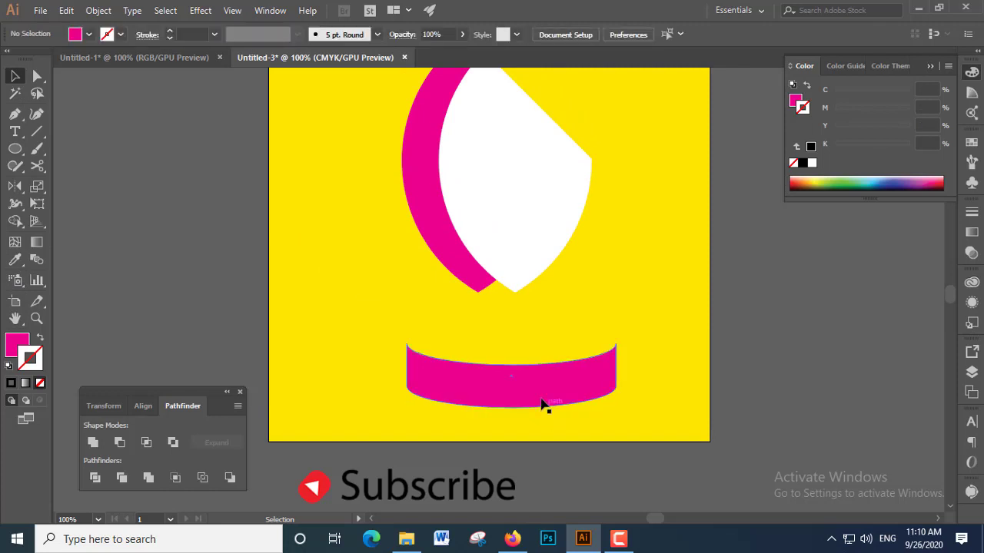
drag(542, 405, 528, 302)
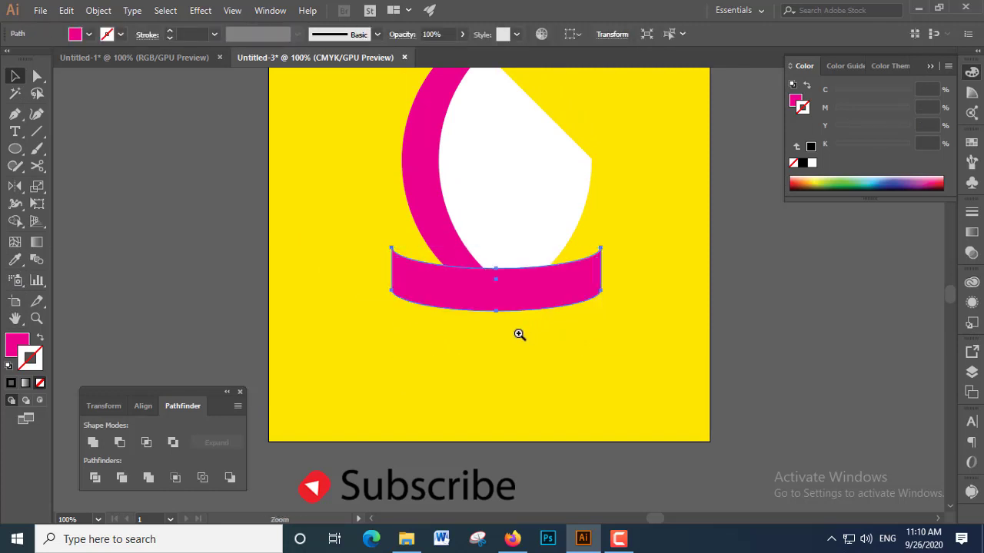
scroll(538, 369, up, 4)
scroll(553, 384, left, 2)
drag(652, 402, 630, 401)
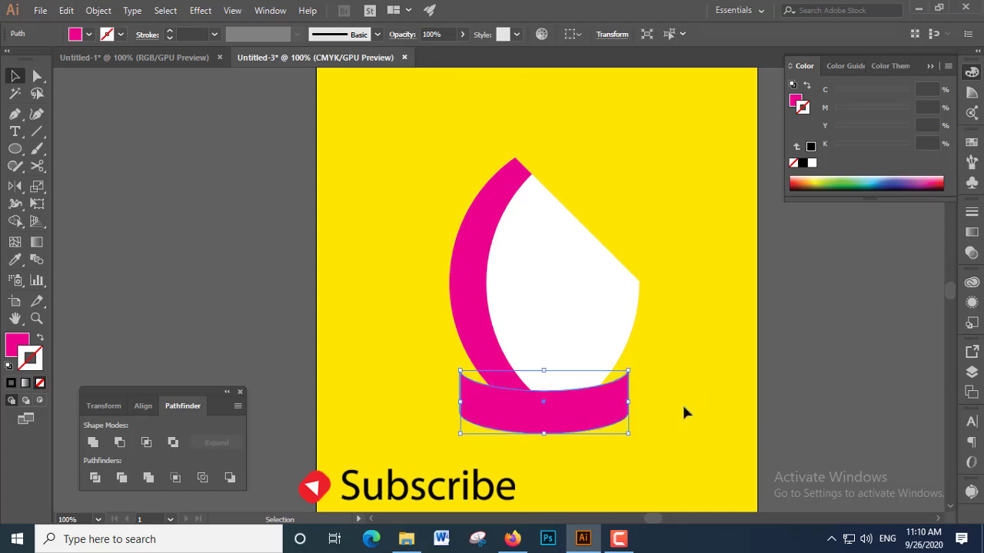
click(682, 403)
click(615, 412)
click(761, 436)
- Zoom out to view the whole artboard and check the trophy shapes
key(ctrl+minus)
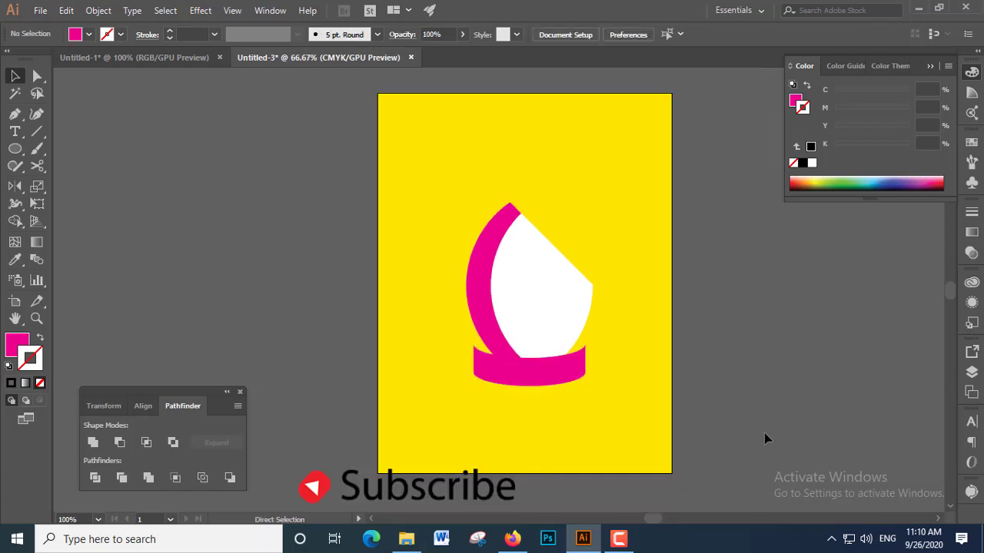
scroll(615, 369, up, 1)
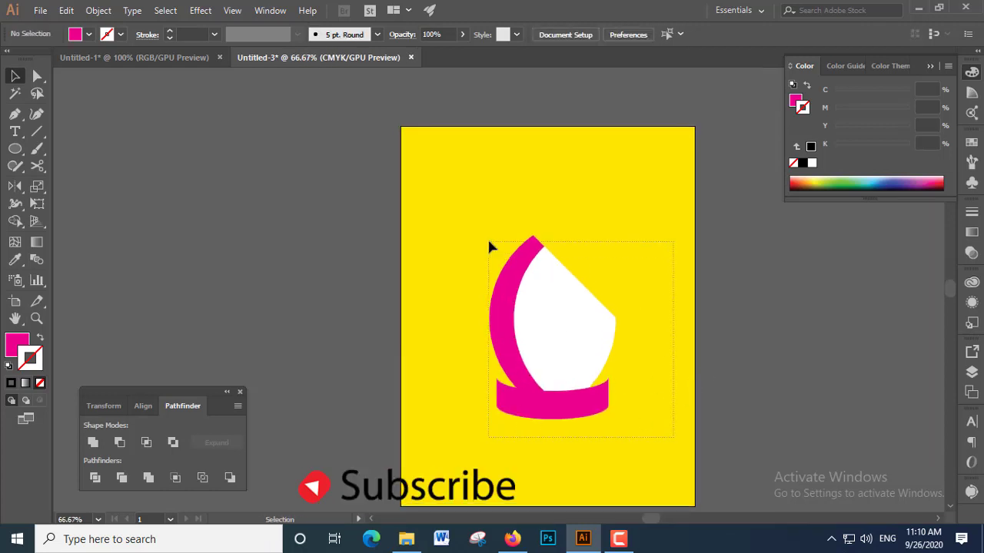
drag(488, 243, 492, 248)
scroll(613, 325, down, 1)
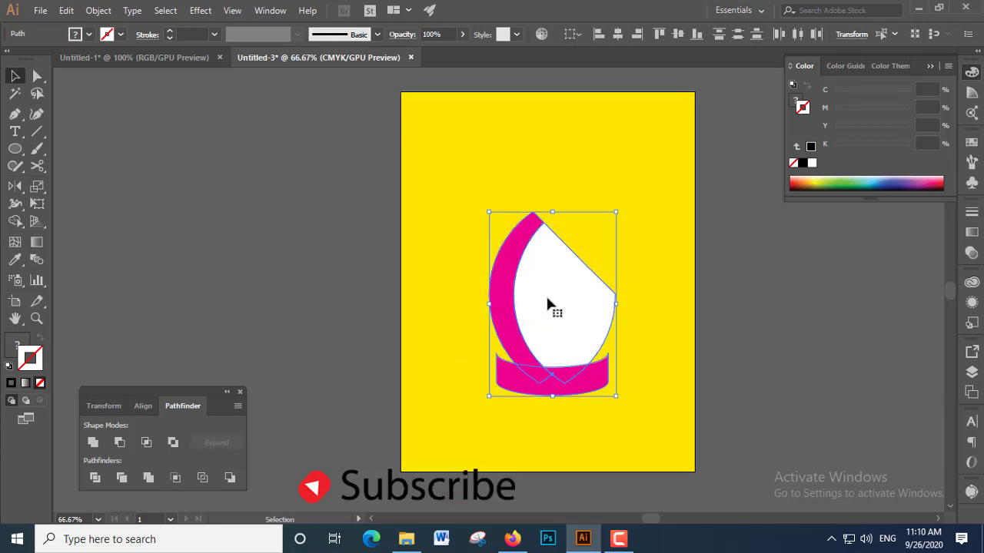
click(362, 137)
- In Untitled-1, select and copy the Bengali text and logo block
click(184, 56)
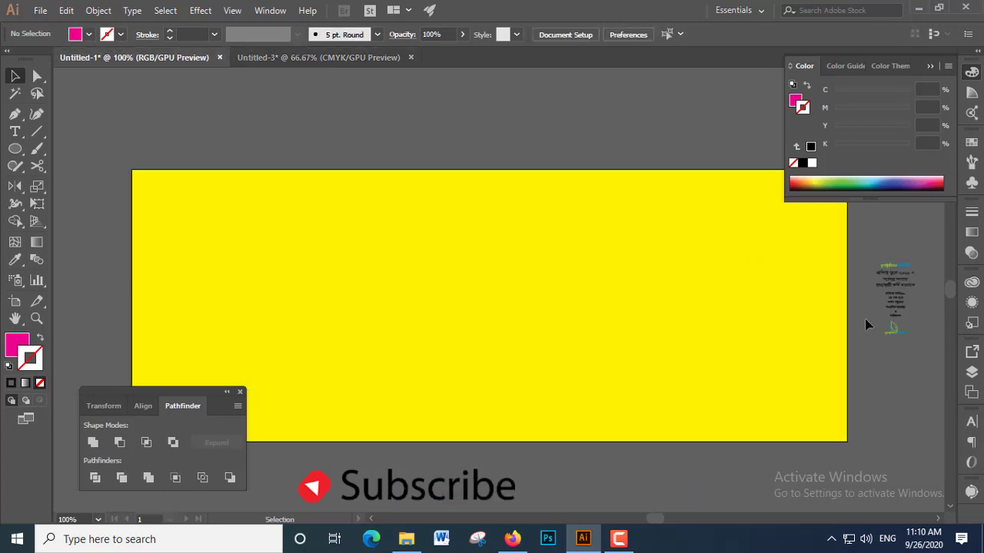
click(882, 282)
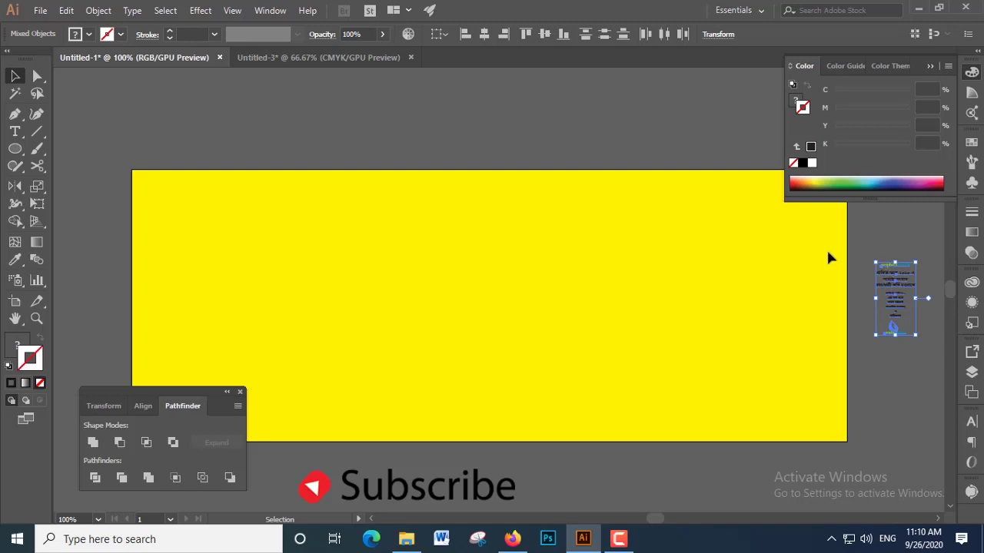
drag(611, 222, 867, 270)
drag(927, 340, 474, 274)
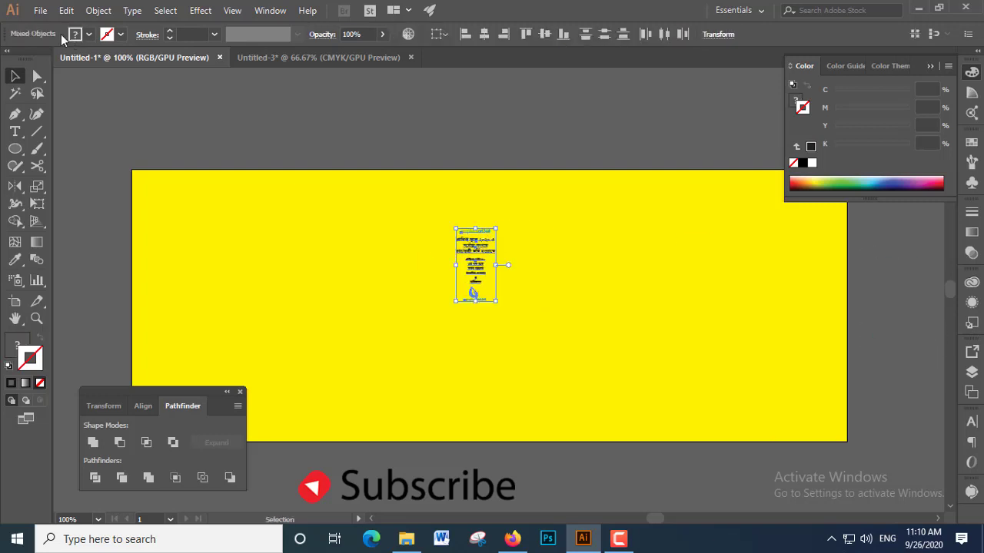
click(40, 11)
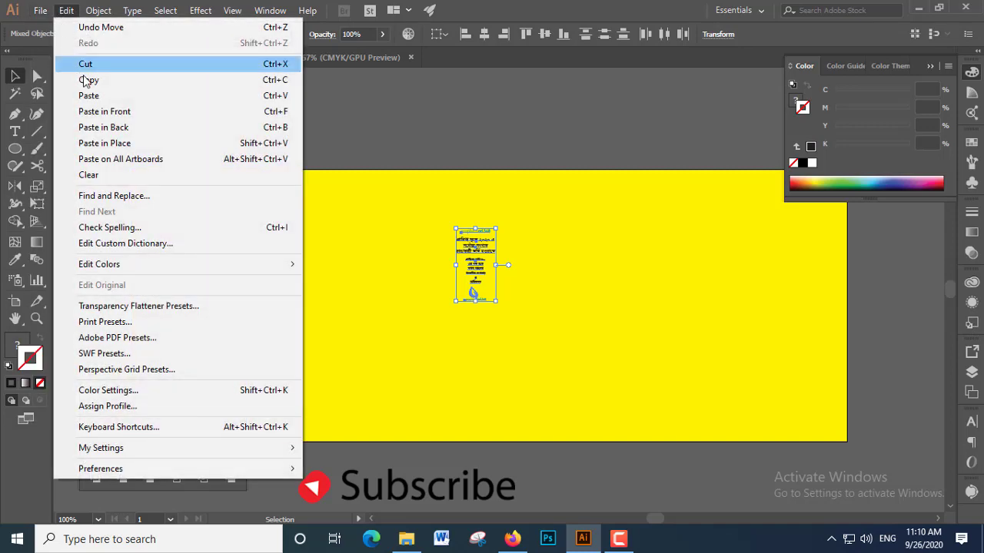
click(96, 76)
- Paste the block into the Untitled-3 trophy document
click(269, 58)
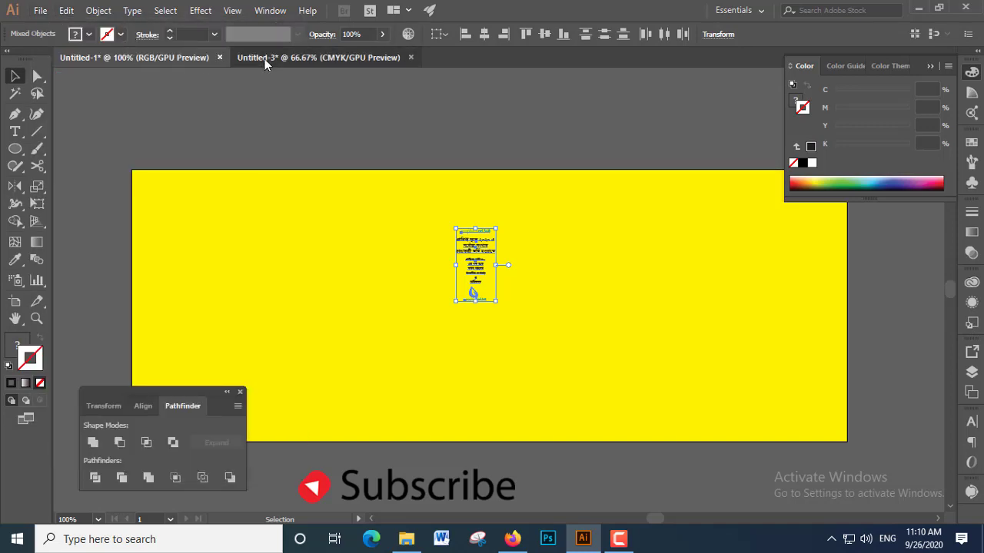
click(66, 11)
click(92, 95)
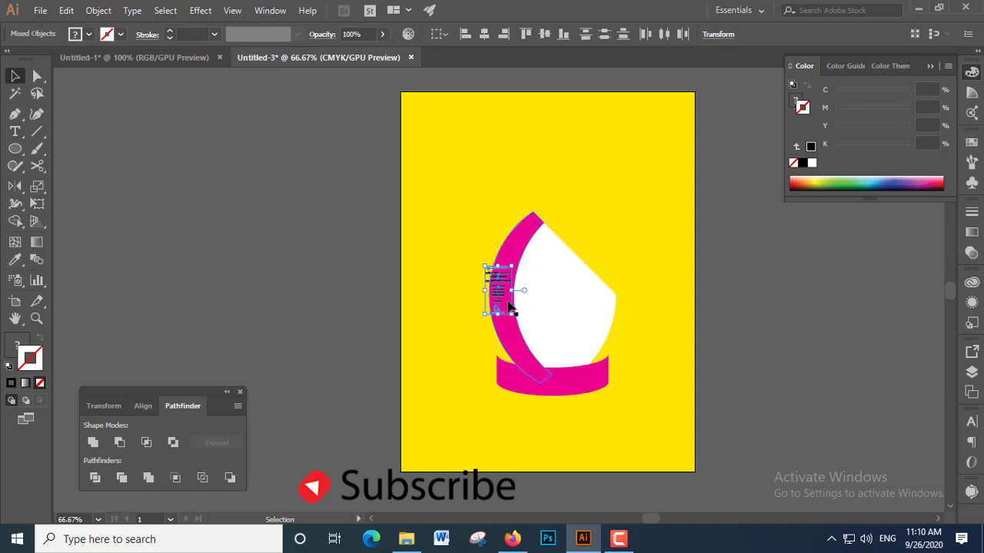
- Enlarge the pasted text block, place it over the white lens, and group it
drag(511, 313, 512, 259)
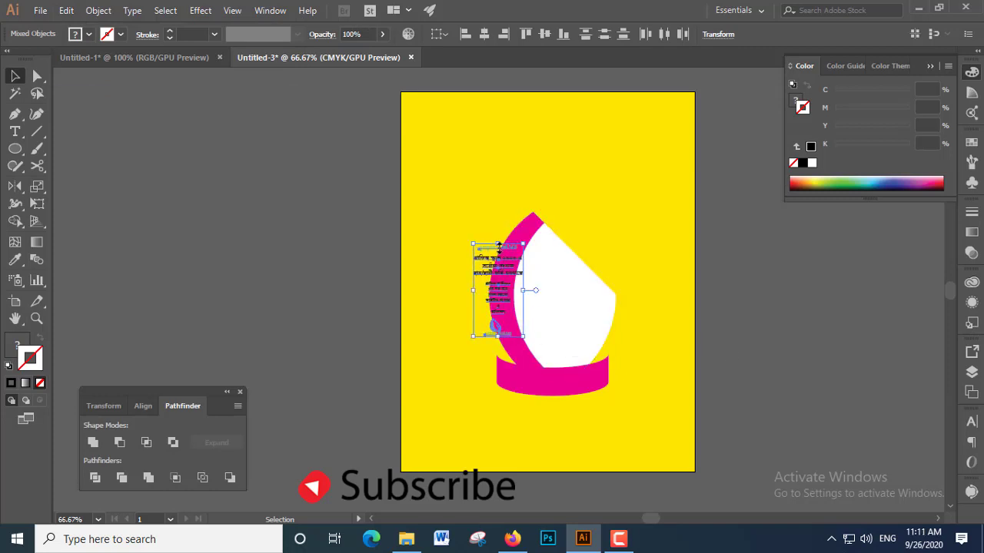
drag(486, 251, 553, 270)
ctrl+click(573, 341)
ctrl+click(573, 341)
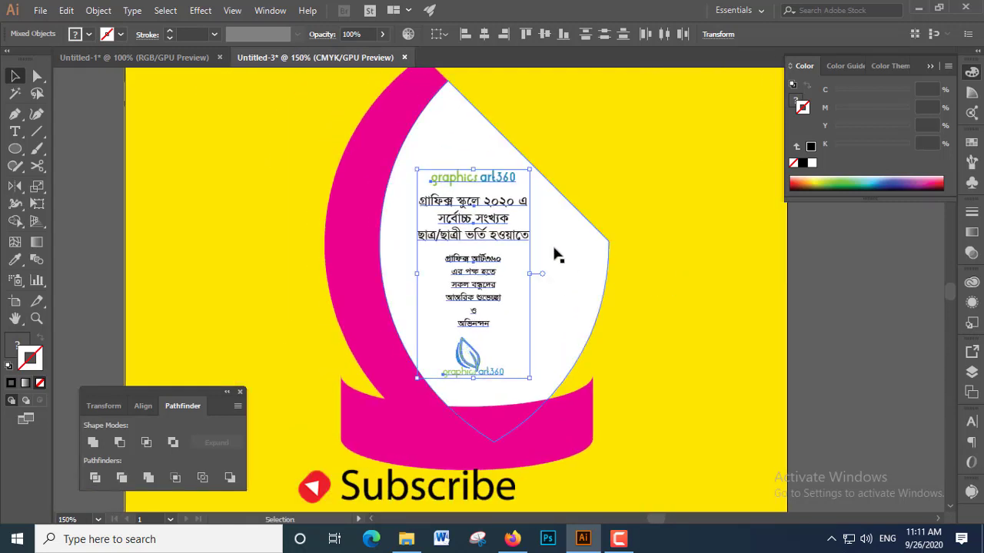
right_click(479, 223)
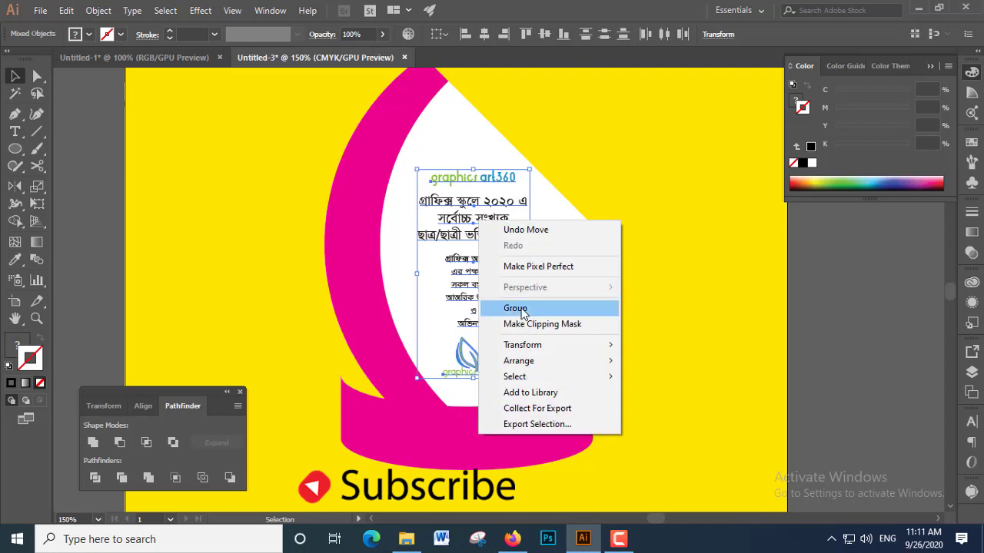
click(566, 308)
- Centre the text group in the lens, then hide the panels and zoom to fit the artboard
click(686, 312)
drag(476, 366, 481, 374)
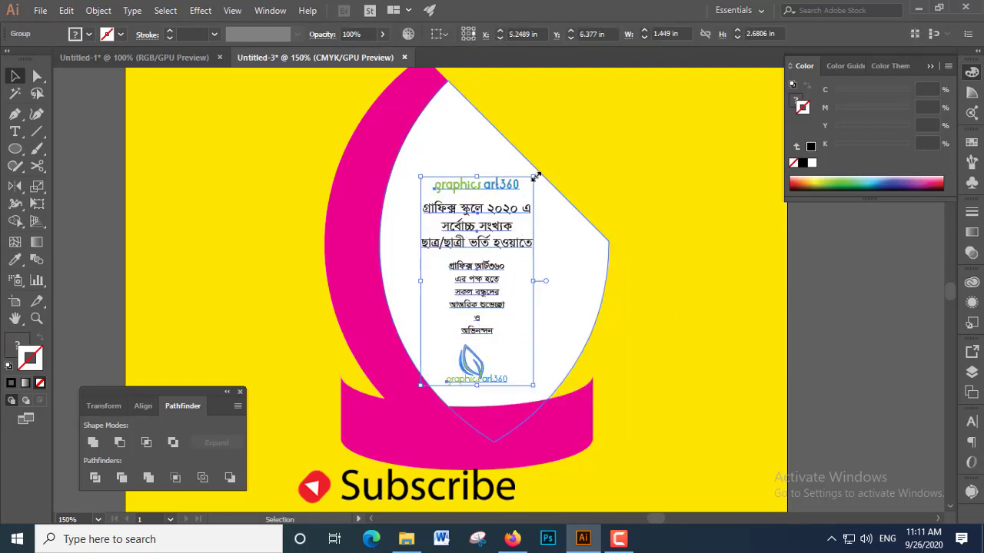
drag(536, 177, 538, 174)
click(619, 316)
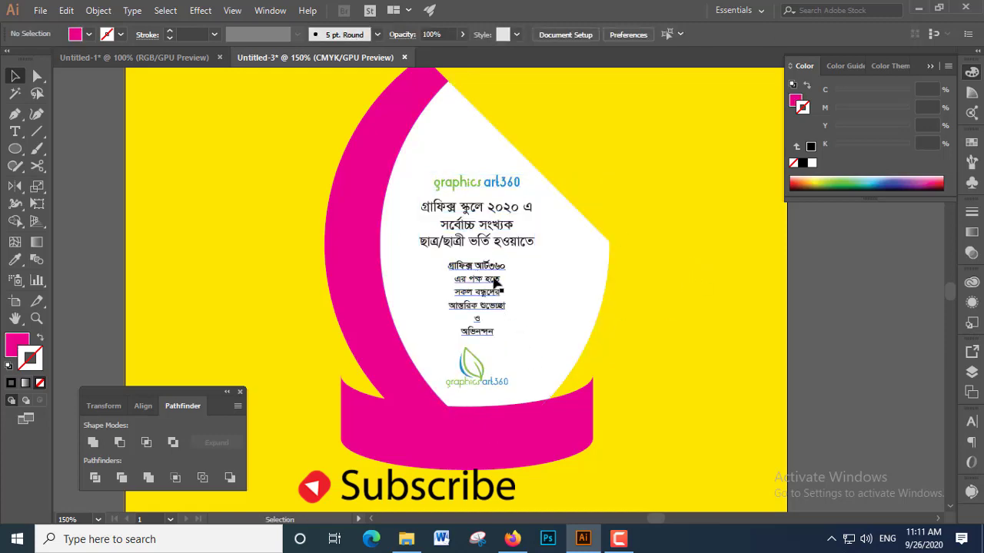
drag(496, 282, 501, 281)
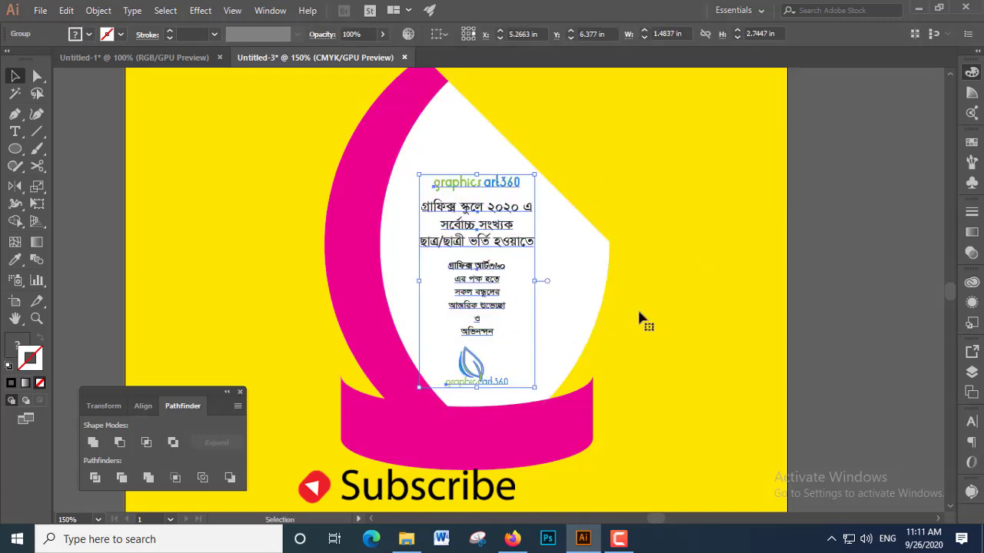
key(Tab)
click(736, 323)
key(ctrl+0)
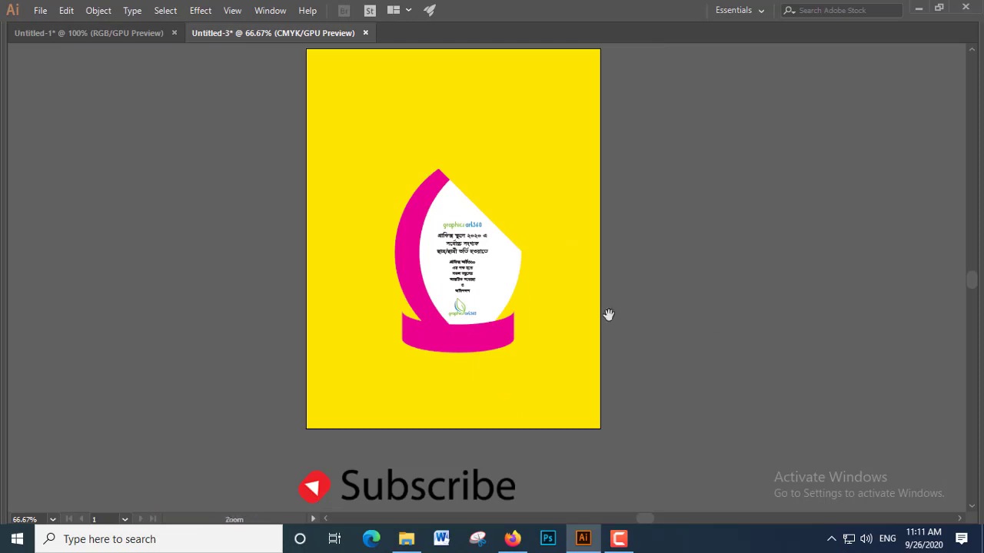
- Pan the view, then undo the accidental move of the trophy off the artboard
mouse_move(620, 353)
mouse_down()
mouse_move(654, 377)
mouse_move(654, 392)
mouse_up()
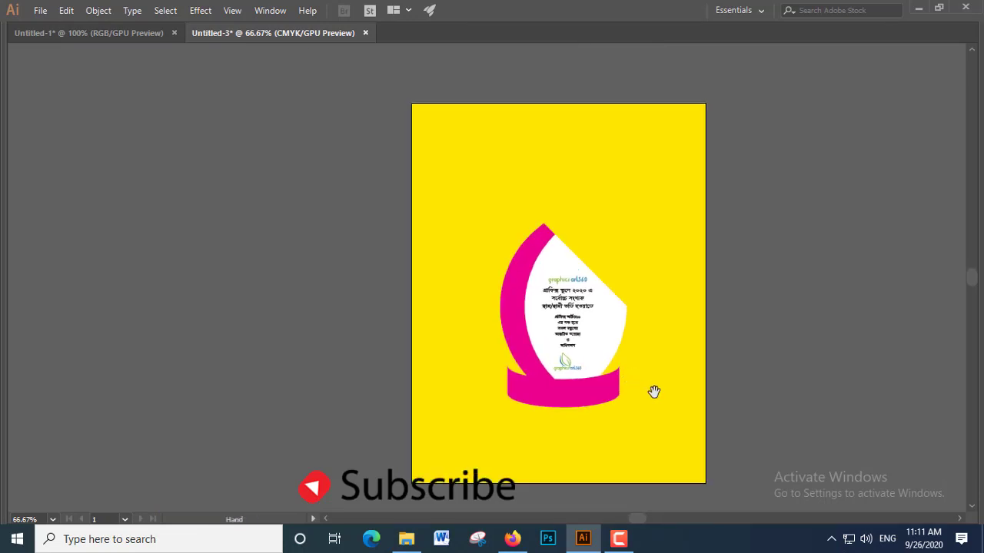
click(505, 331)
drag(527, 269, 261, 239)
key(a)
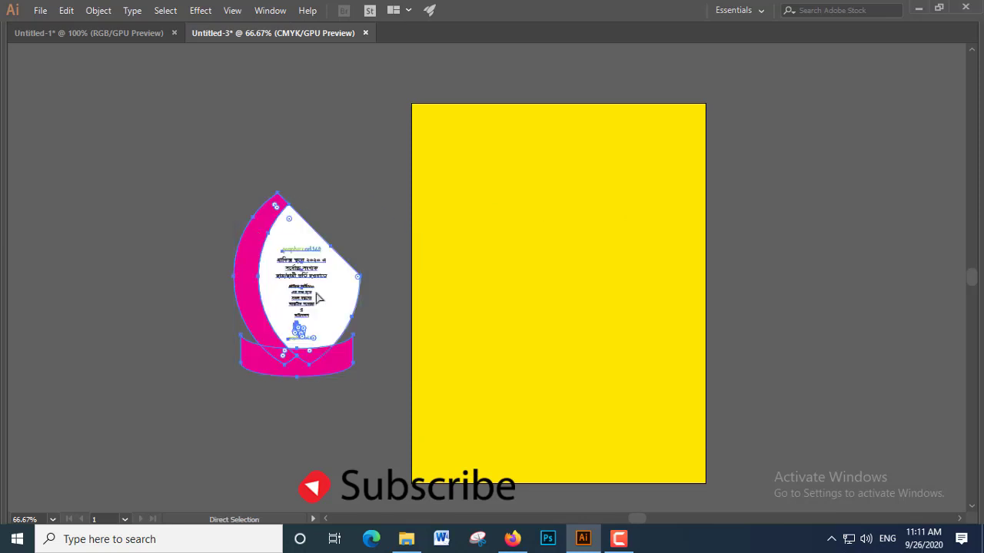
key(ctrl+z)
key(v)
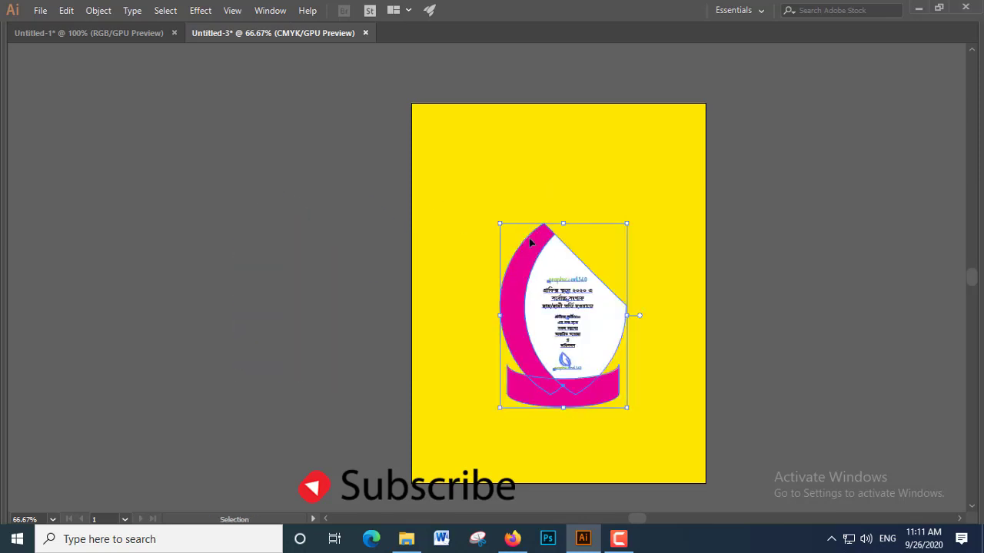
key(ctrl+z)
key(a)
- Zoom in and out to inspect the trophy at 100% and 150%
key(z)
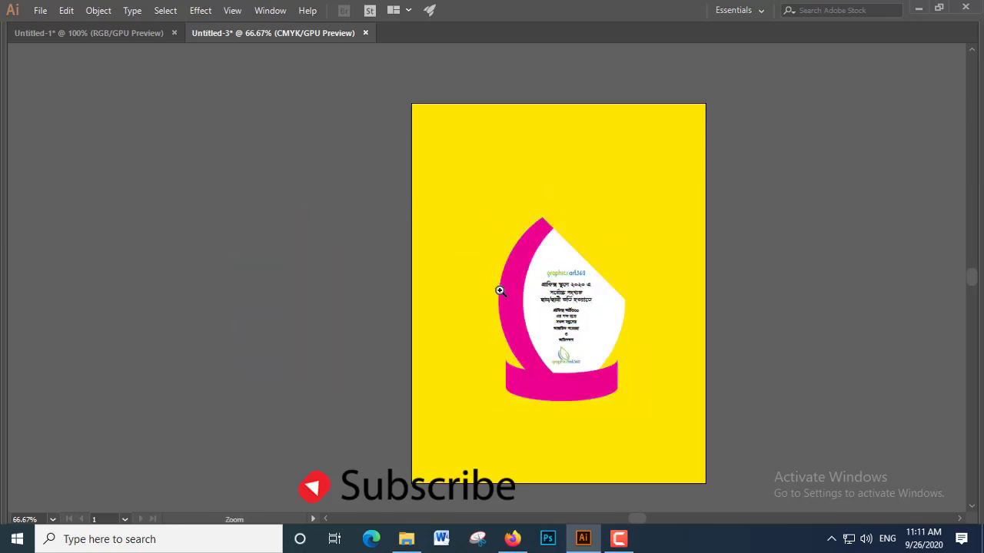
click(500, 290)
key(a)
key(ctrl+minus)
key(v)
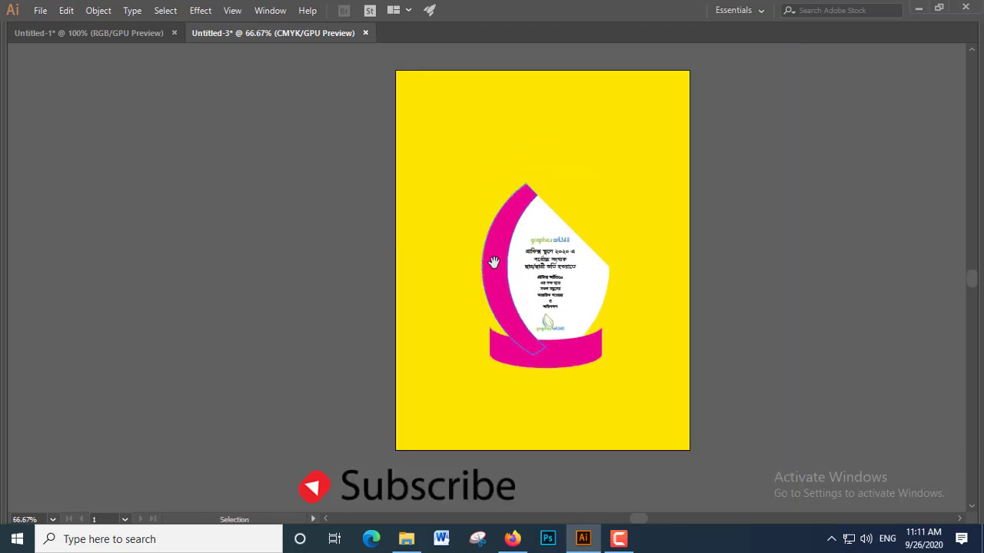
key(ctrl+plus)
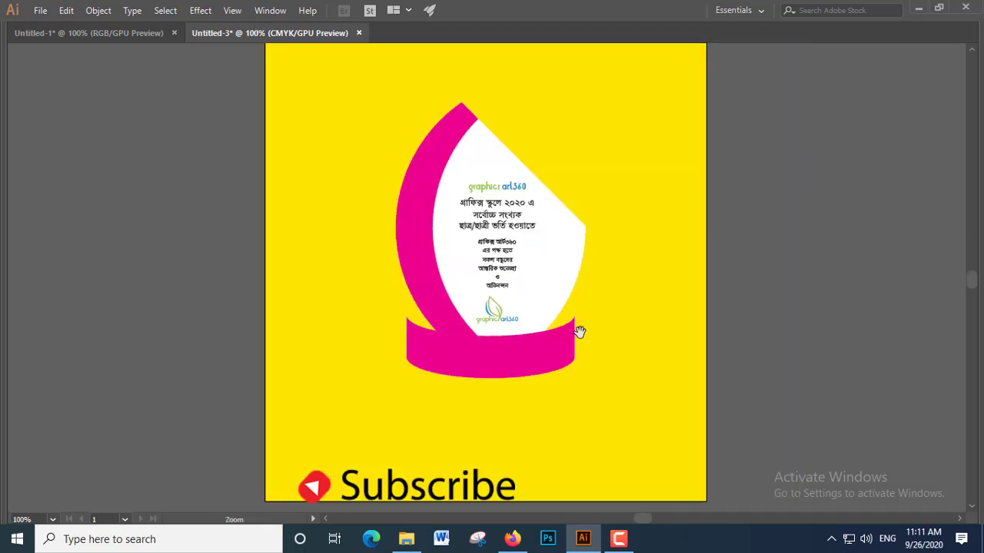
drag(576, 330, 644, 357)
key(a)
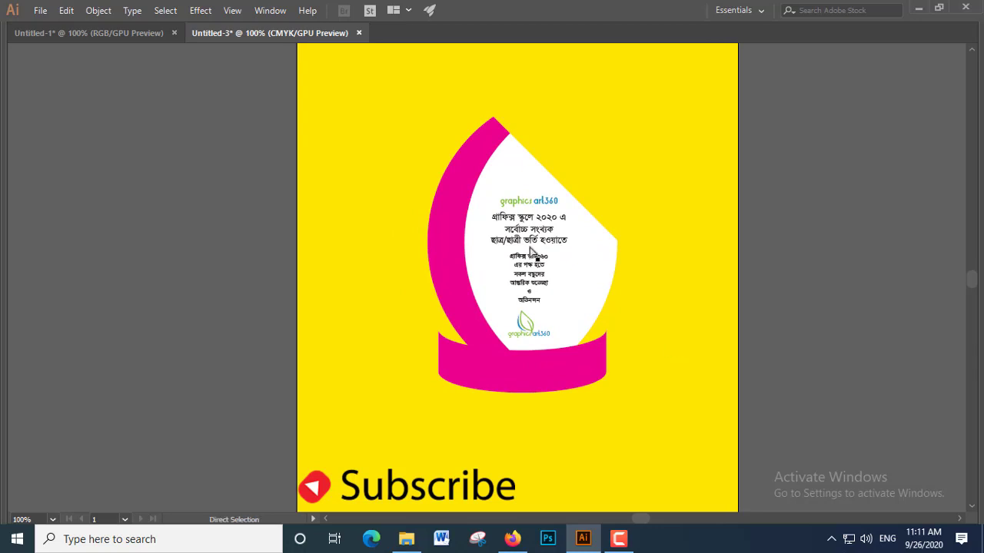
key(ctrl+plus)
- Check the white lens at 100% zoom and bring the tools and panels back
click(551, 281)
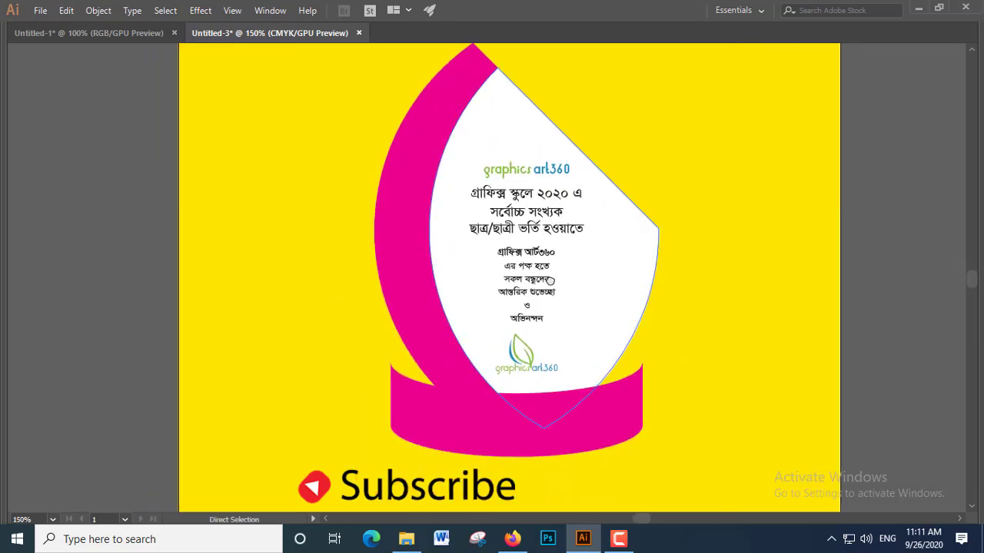
key(ctrl+minus)
click(604, 332)
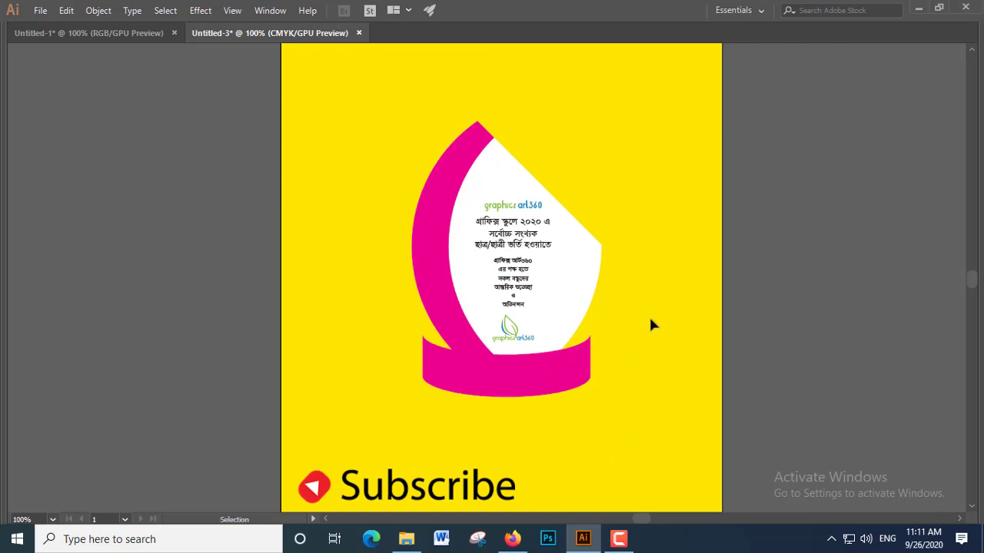
key(Tab)
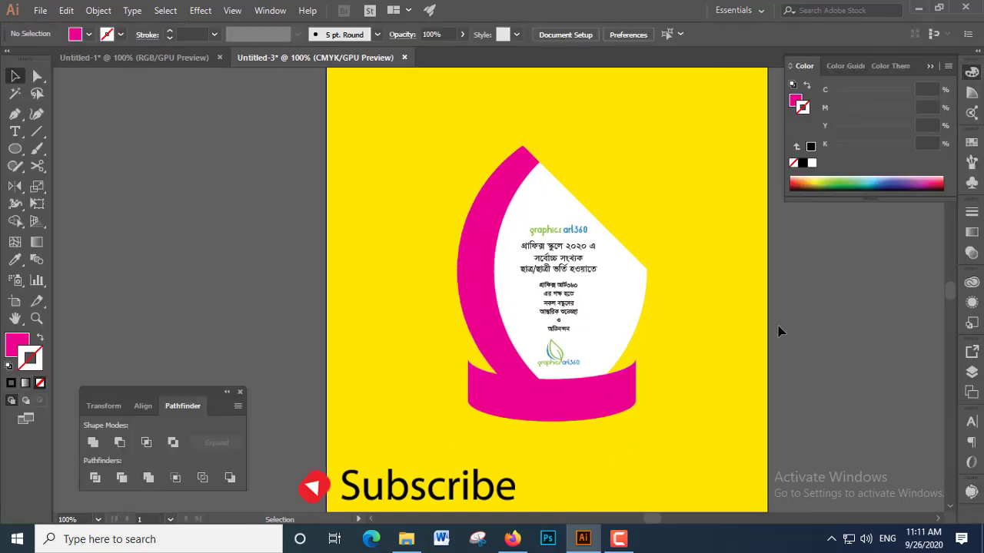